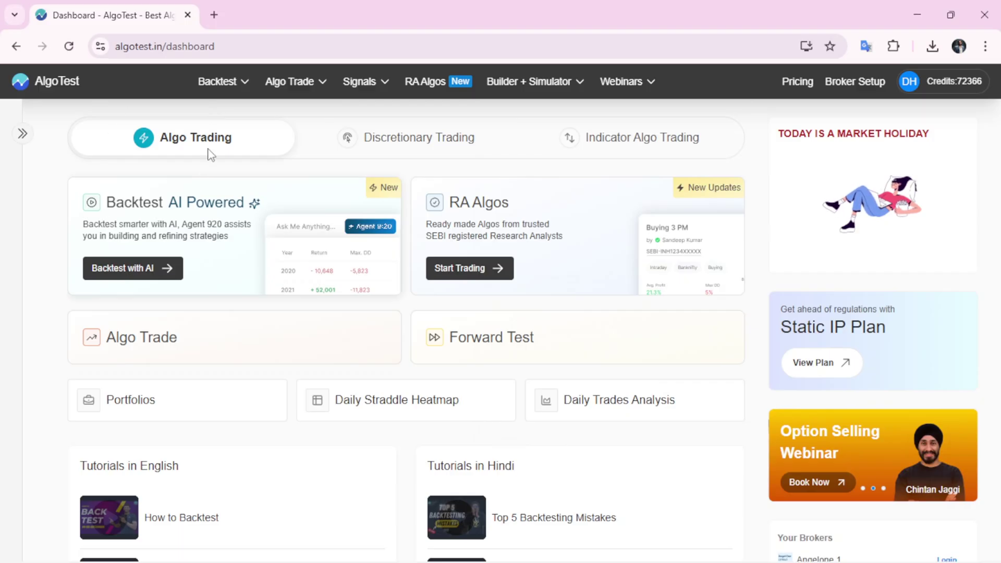
Step: Open the AI-powered backtest builder, collapse the saved strategies list and select NIFTY as the index
{"action": "left_click", "coordinate": [128, 273]}
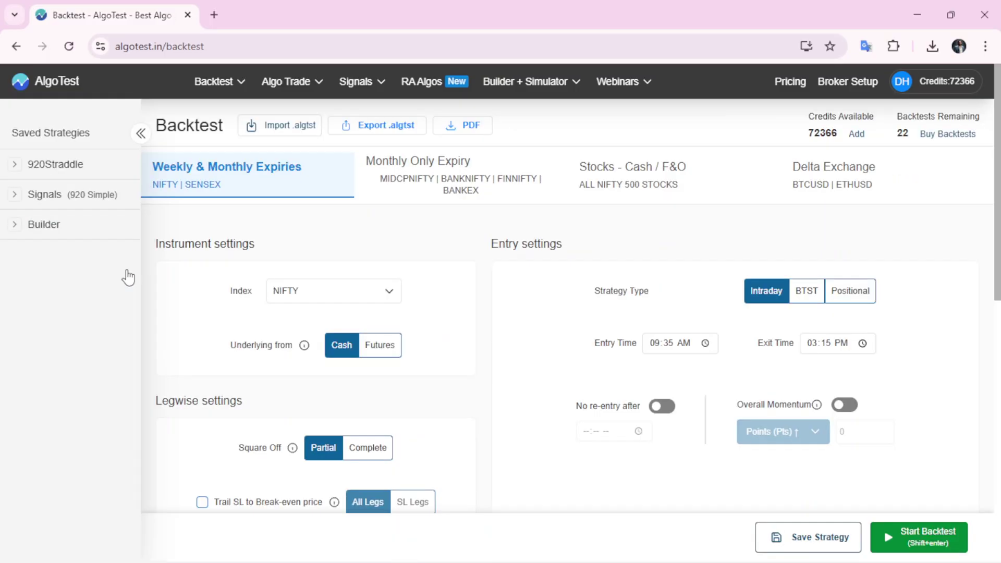
{"action": "left_click", "coordinate": [140, 134]}
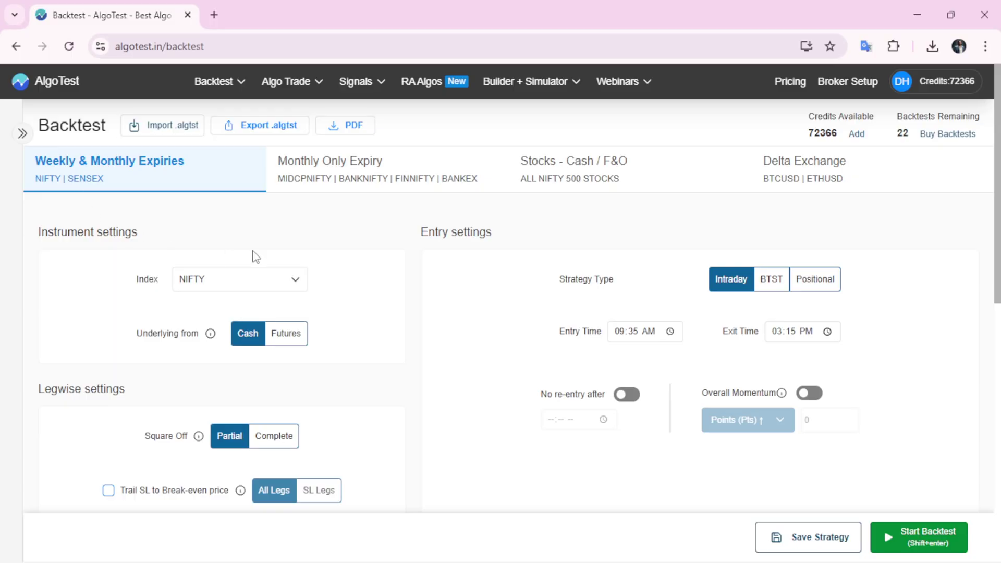
{"action": "scroll", "coordinate": [513, 283], "scroll_direction": "down", "scroll_amount": 1}
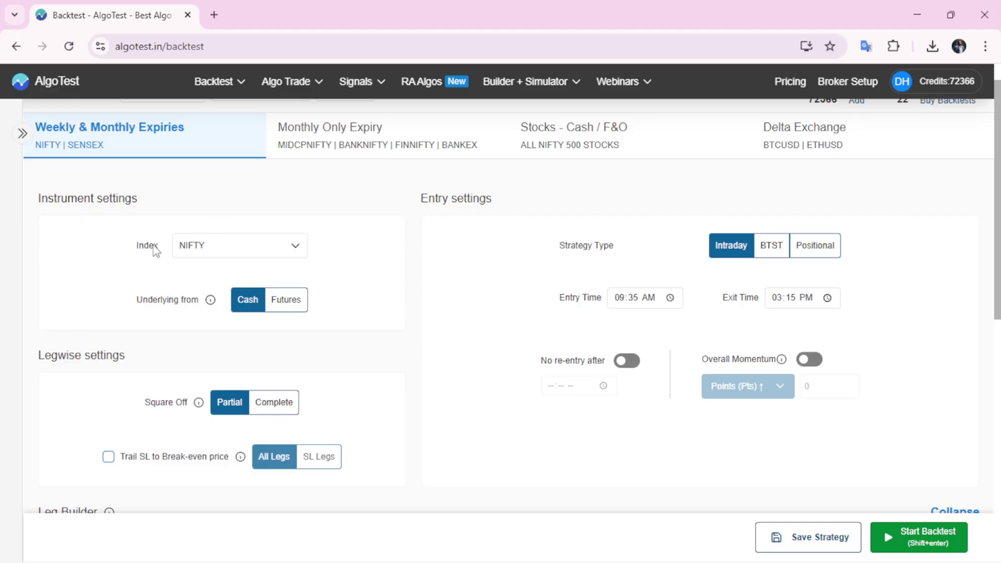
{"action": "left_click", "coordinate": [233, 251]}
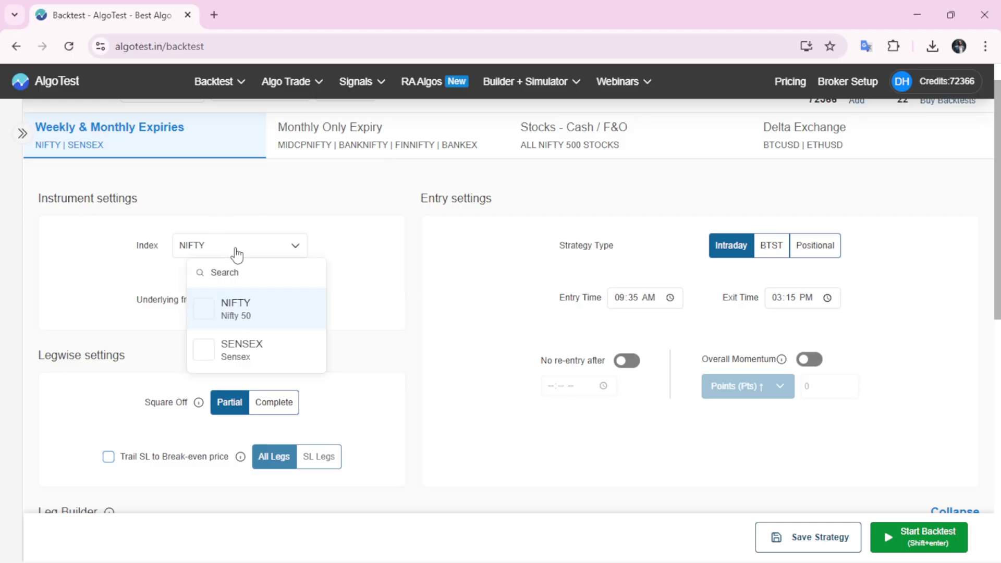
{"action": "left_click", "coordinate": [244, 305]}
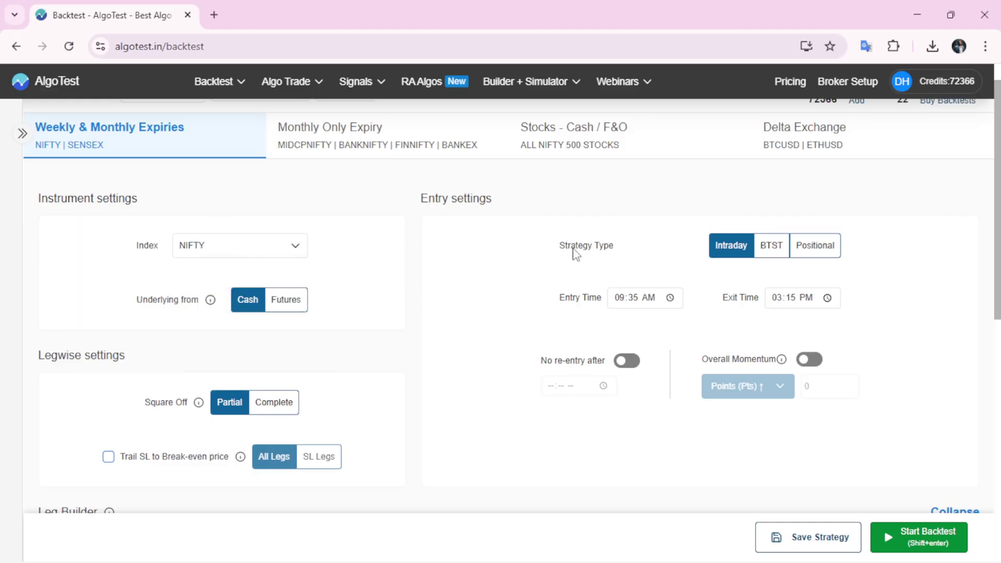
Step: Set the strategy type to BTST with entry time 03:00 PM and exit time 02:45 PM
{"action": "left_click", "coordinate": [767, 252]}
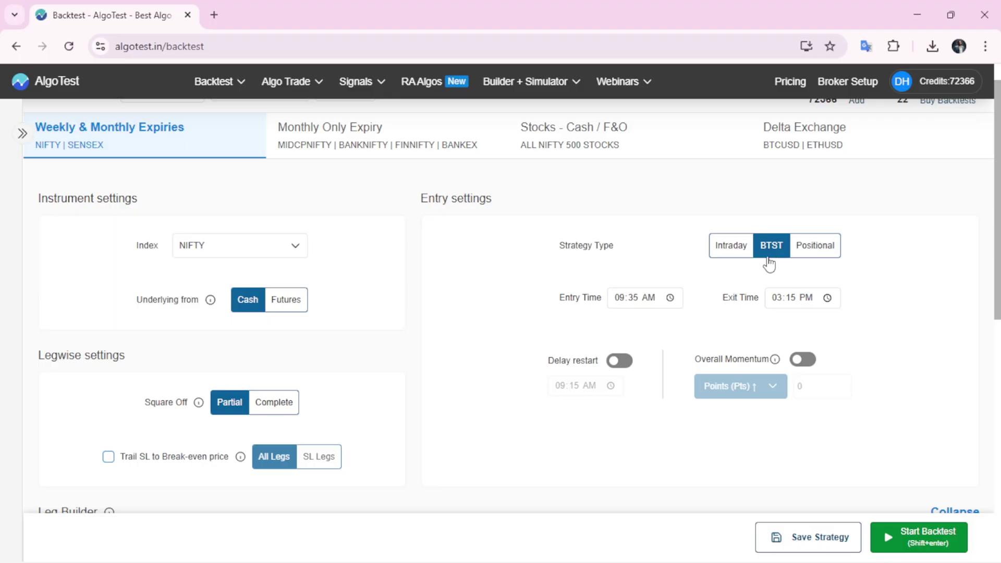
{"action": "scroll", "coordinate": [214, 201], "scroll_direction": "down", "scroll_amount": 1}
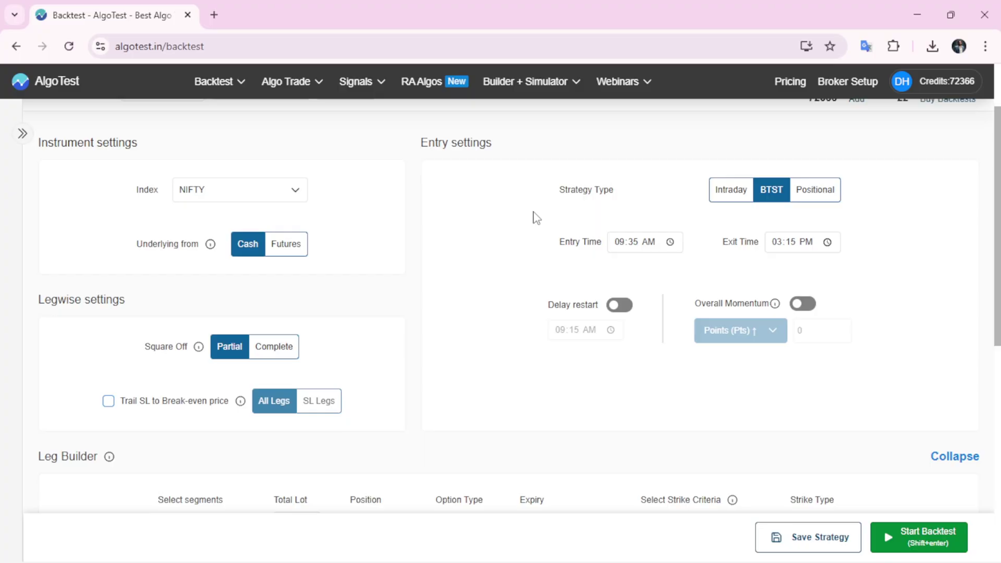
{"action": "left_click", "coordinate": [623, 248]}
{"action": "type", "text": "3"}
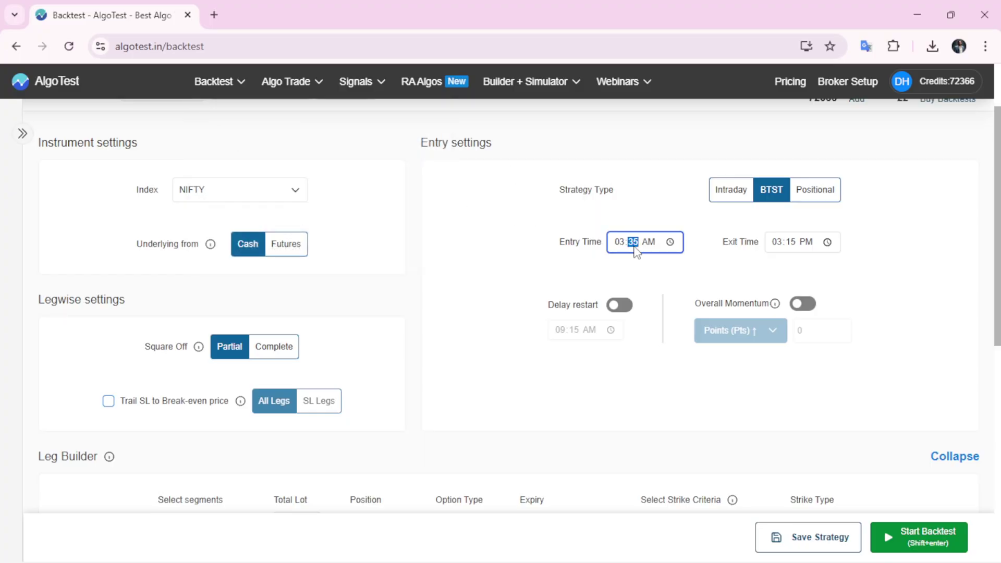
{"action": "type", "text": "00p"}
{"action": "left_click", "coordinate": [900, 250]}
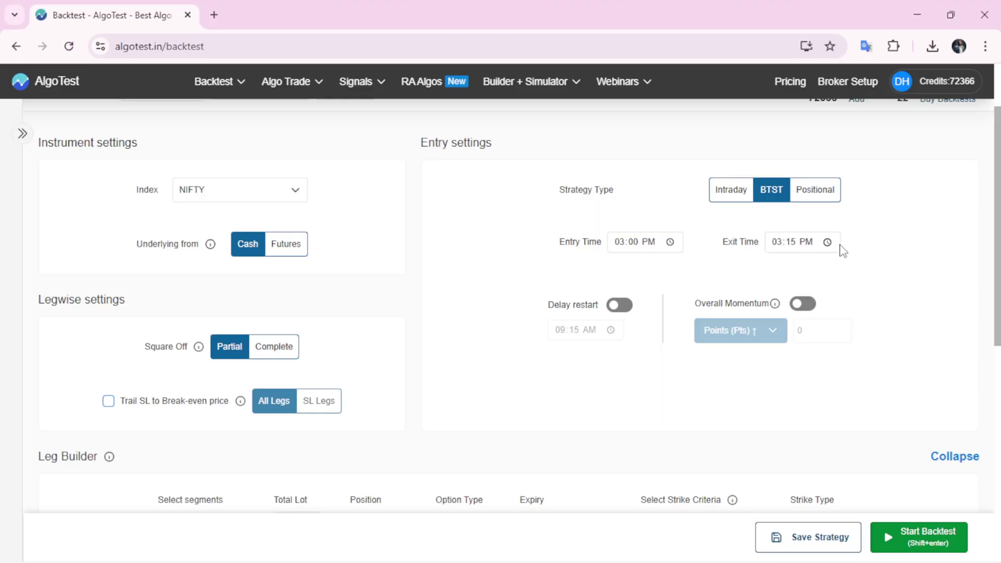
{"action": "left_click", "coordinate": [776, 244]}
{"action": "type", "text": "02:"}
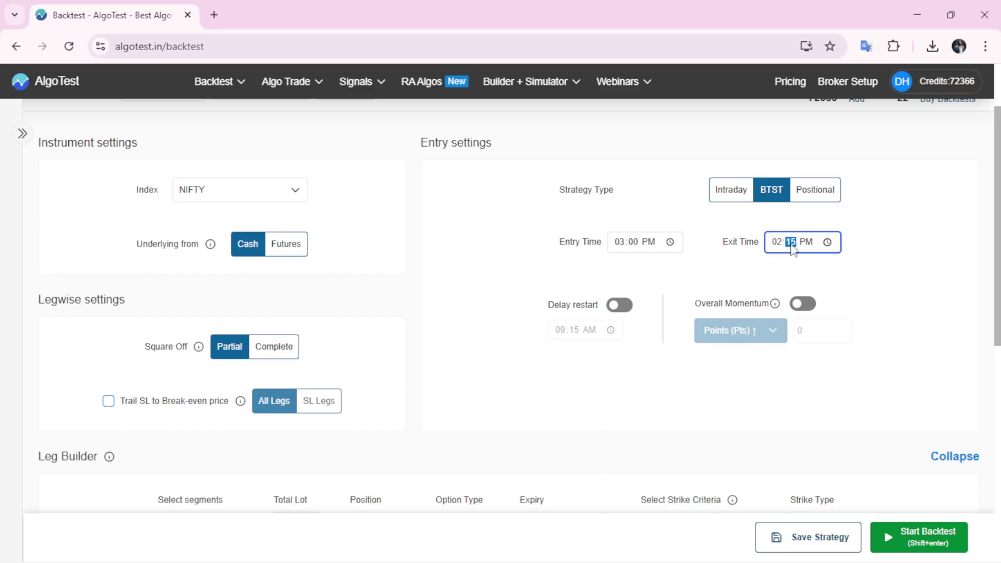
{"action": "type", "text": "45"}
{"action": "left_click", "coordinate": [907, 242]}
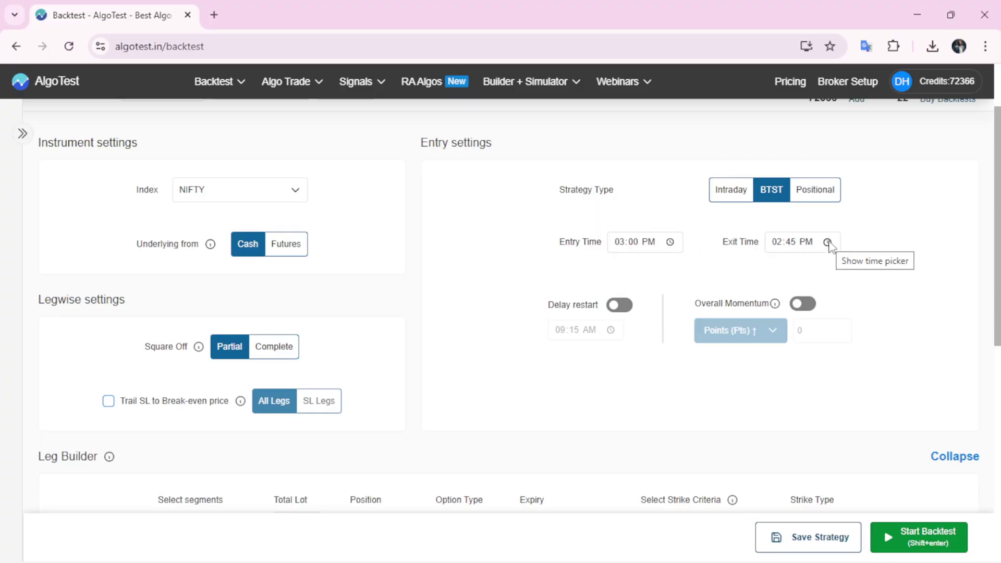
Step: Add an options leg selling 1 lot of the weekly ATM call
{"action": "scroll", "coordinate": [89, 295], "scroll_direction": "down", "scroll_amount": 3}
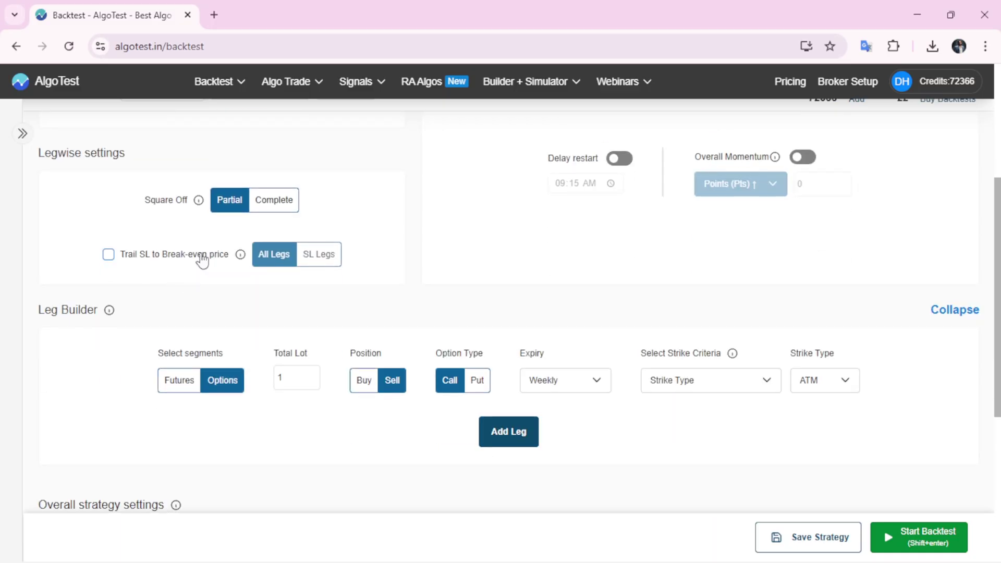
{"action": "scroll", "coordinate": [418, 248], "scroll_direction": "down", "scroll_amount": 3}
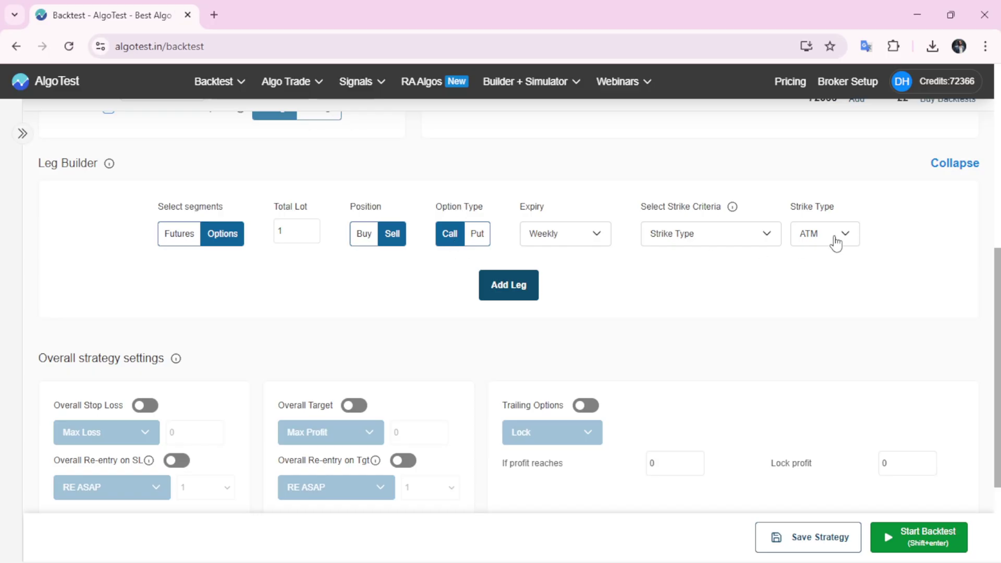
{"action": "left_click", "coordinate": [509, 286]}
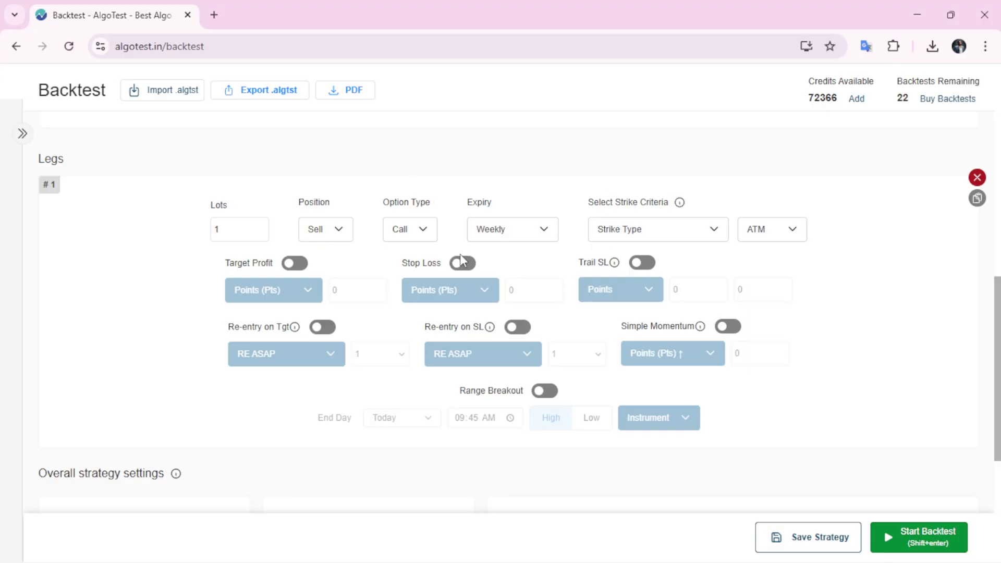
Step: Enable Range Breakout on the call leg with end day Tomorrow, end time 09:45 AM and entry on Low of the strike price
{"action": "left_click", "coordinate": [545, 391]}
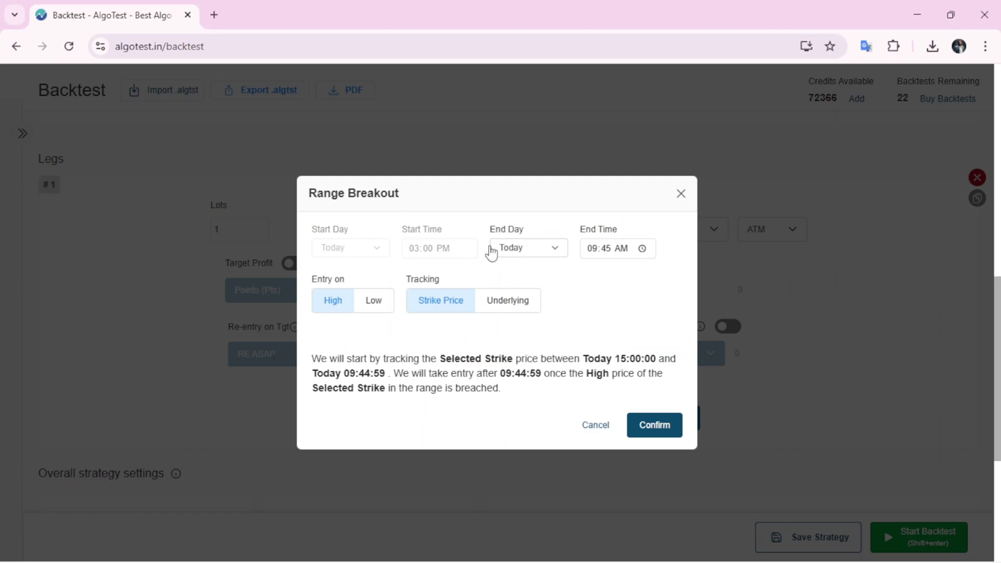
{"action": "left_click_drag", "start_coordinate": [412, 253], "coordinate": [450, 254]}
{"action": "left_click", "coordinate": [363, 262]}
{"action": "left_click", "coordinate": [521, 249]}
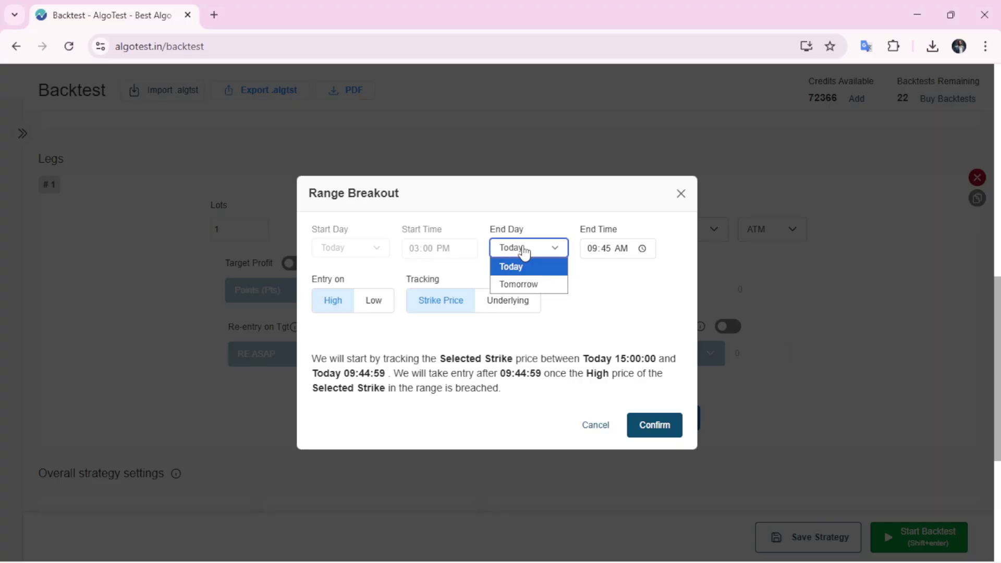
{"action": "left_click", "coordinate": [523, 287]}
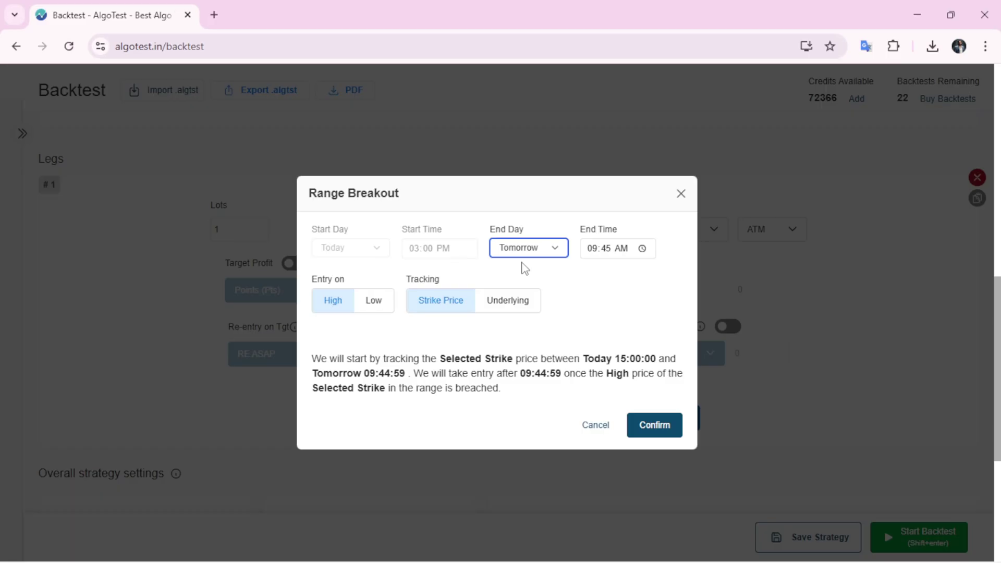
{"action": "left_click", "coordinate": [599, 249]}
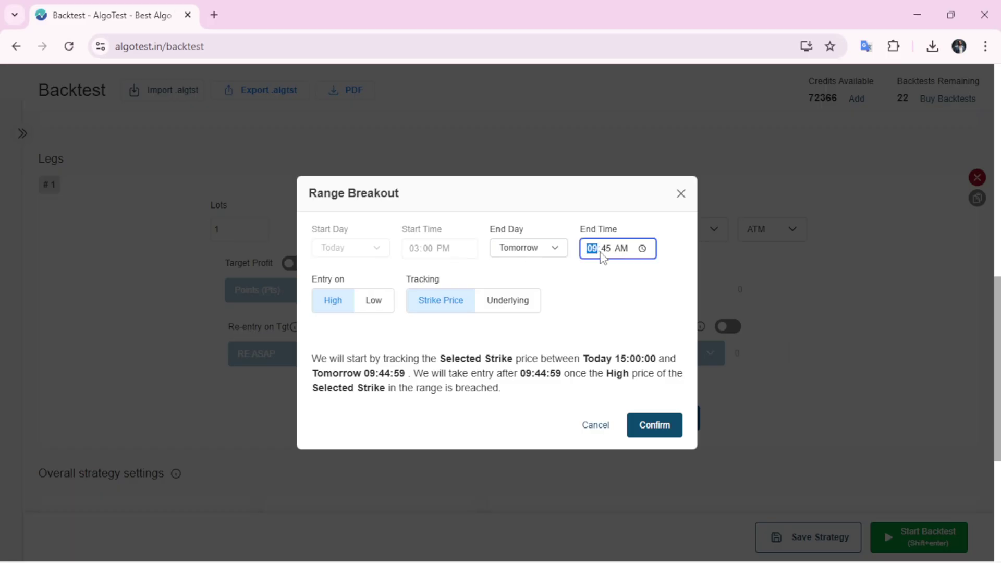
{"action": "left_click", "coordinate": [621, 280]}
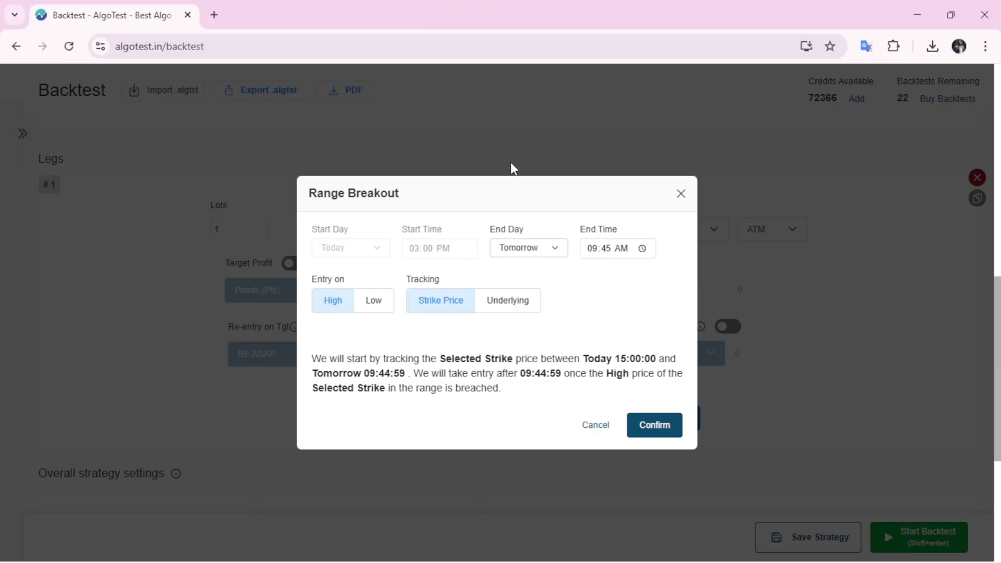
{"action": "left_click_drag", "start_coordinate": [311, 282], "coordinate": [346, 285]}
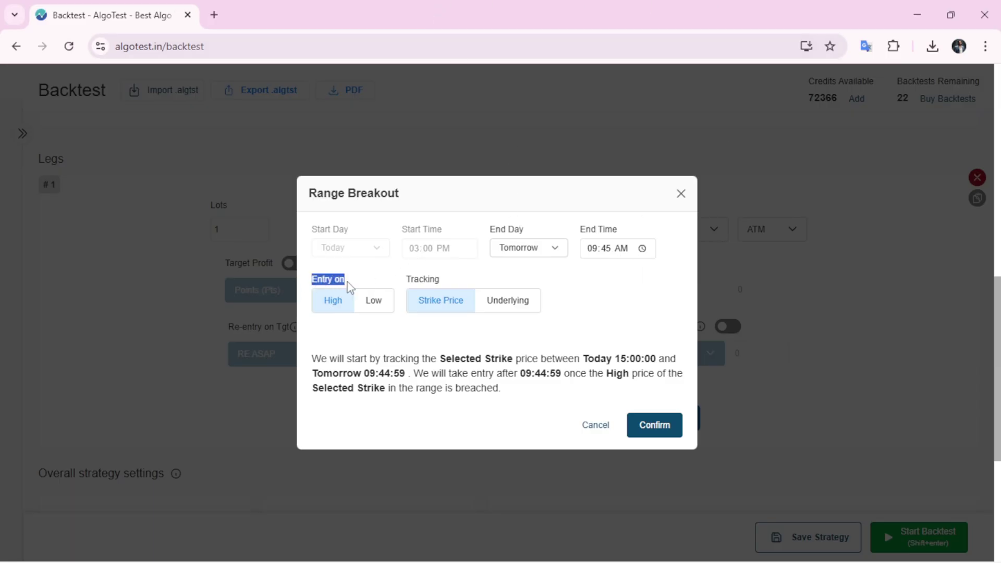
{"action": "left_click", "coordinate": [373, 305]}
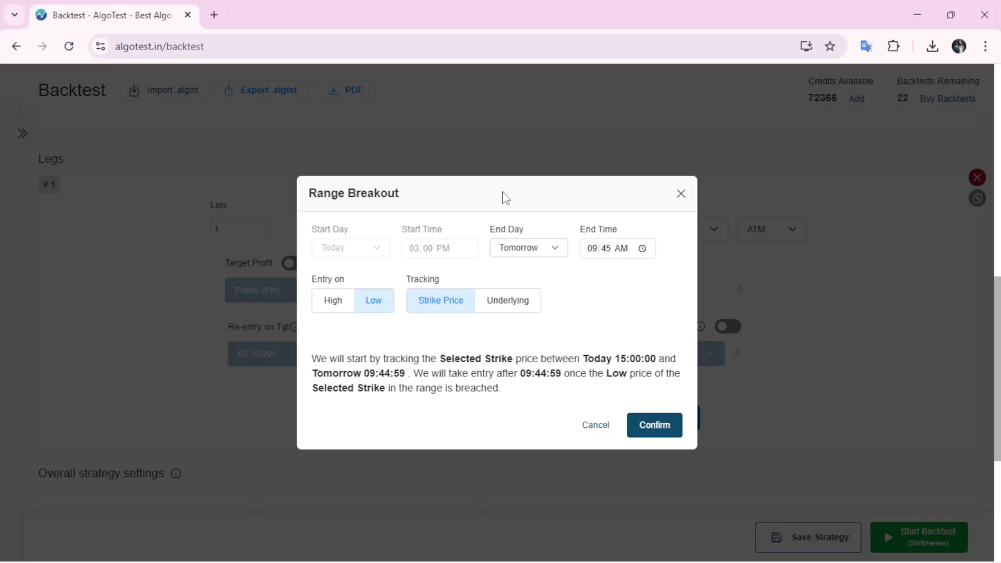
{"action": "left_click", "coordinate": [644, 434]}
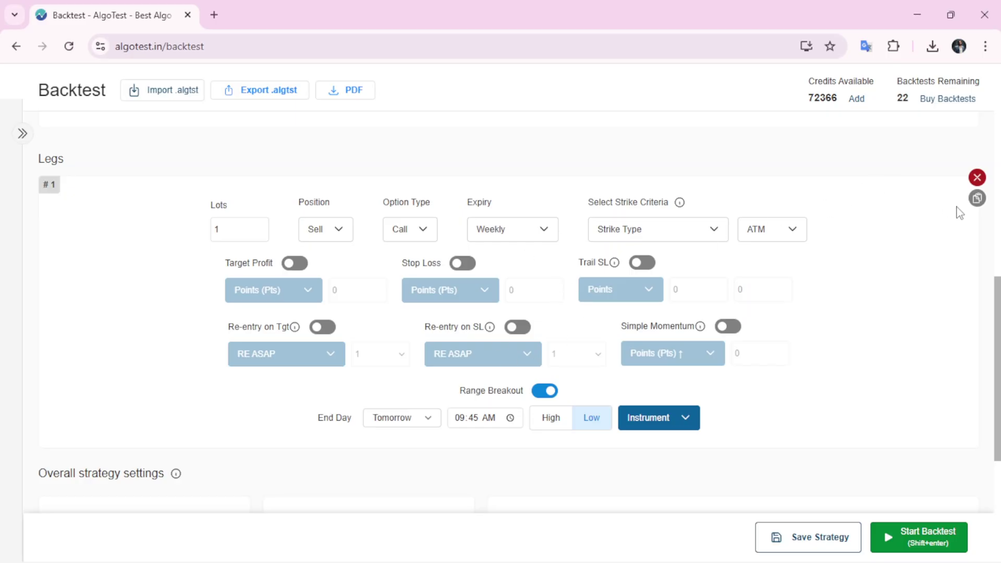
Step: Duplicate the call leg and set the copy's option type to Put
{"action": "left_click", "coordinate": [978, 198]}
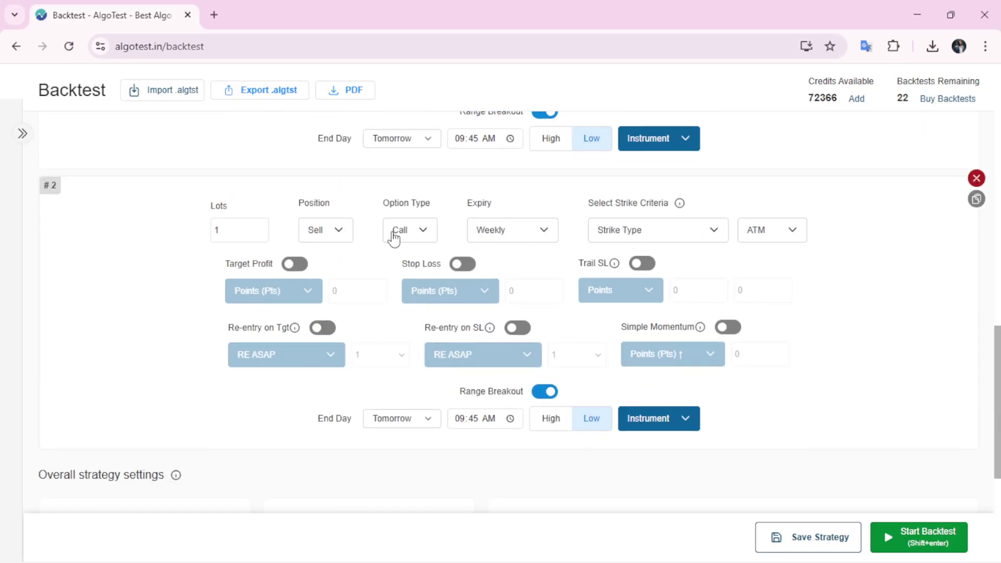
{"action": "left_click", "coordinate": [412, 230]}
{"action": "left_click", "coordinate": [412, 270]}
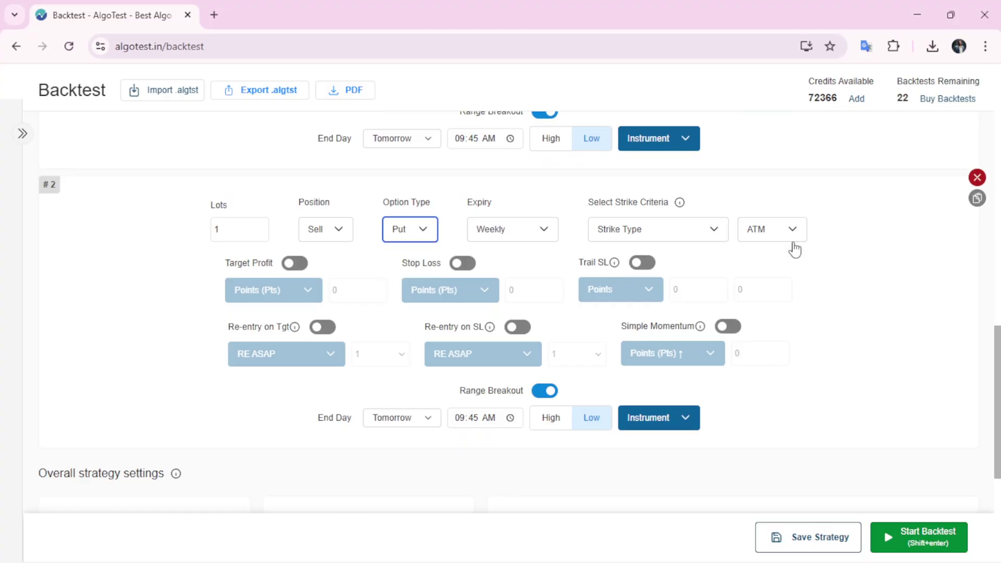
Step: Enable the overall stop loss for the strategy with a Max Loss of 750
{"action": "scroll", "coordinate": [800, 200], "scroll_direction": "down", "scroll_amount": 4}
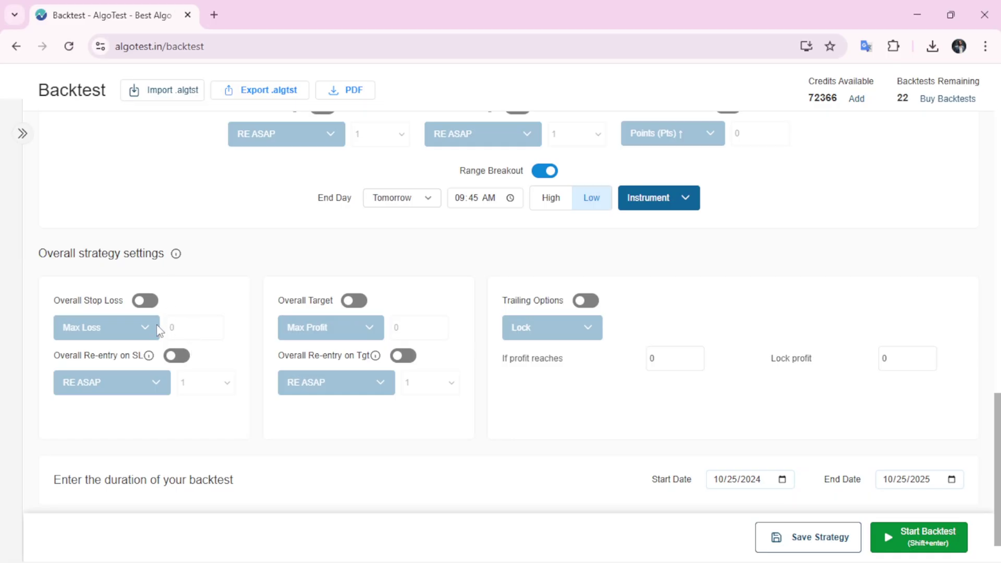
{"action": "left_click", "coordinate": [150, 302]}
{"action": "left_click", "coordinate": [198, 331]}
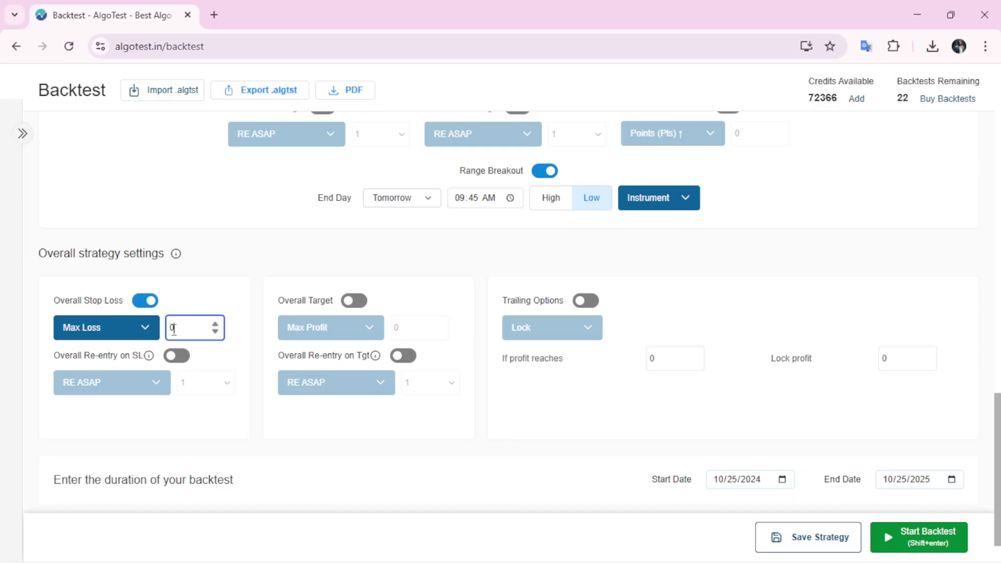
{"action": "double_click", "coordinate": [172, 328]}
{"action": "type", "text": "750"}
Step: Set the backtest start date to 01/01/2024 and run the backtest
{"action": "scroll", "coordinate": [710, 237], "scroll_direction": "down", "scroll_amount": 1}
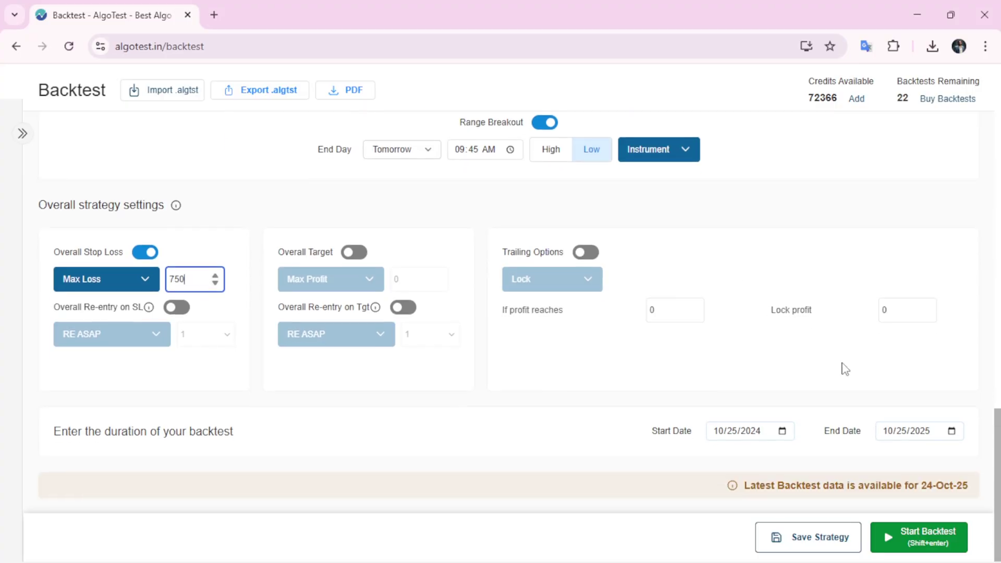
{"action": "left_click", "coordinate": [792, 437]}
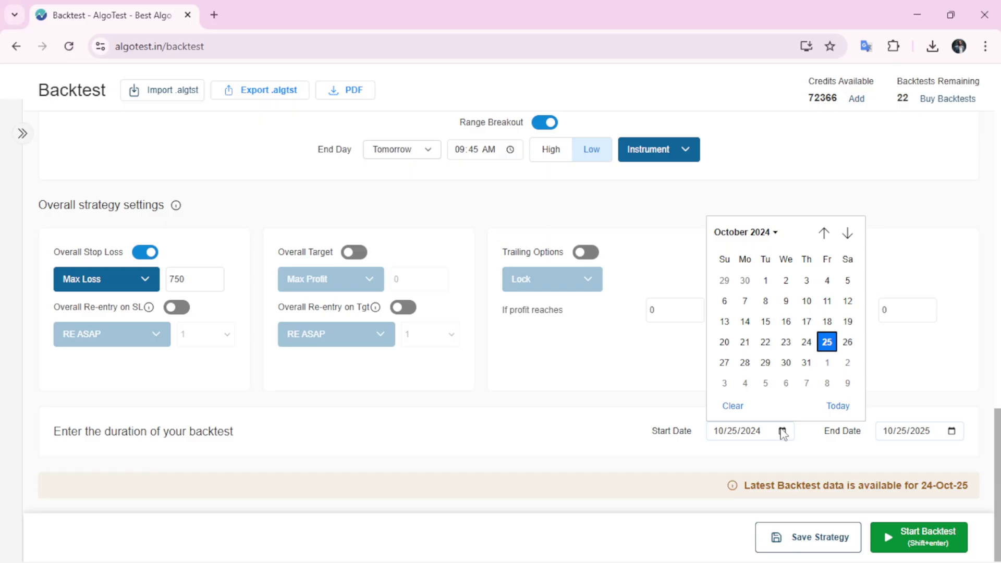
{"action": "left_click", "coordinate": [764, 234]}
{"action": "left_click", "coordinate": [735, 281]}
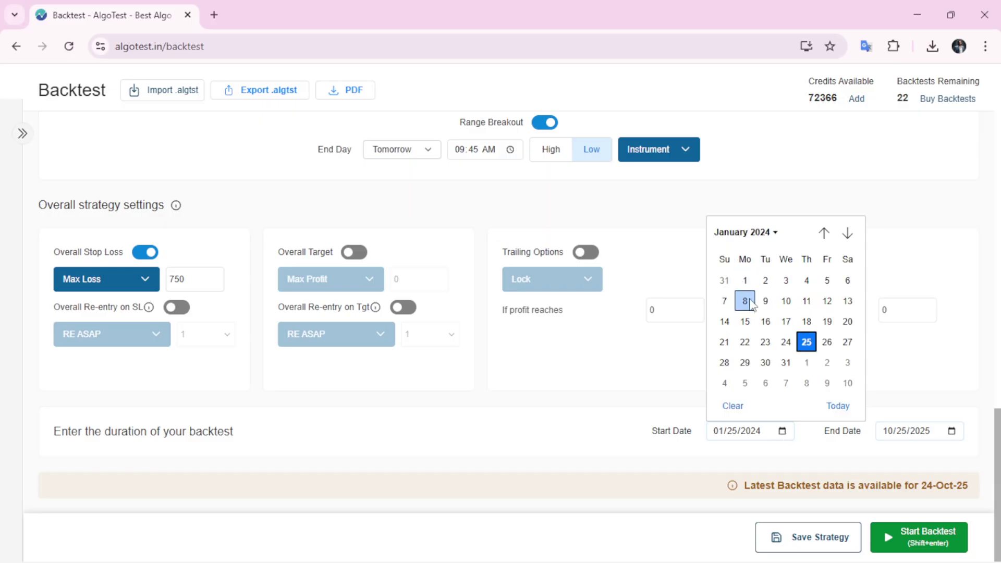
{"action": "left_click", "coordinate": [746, 281]}
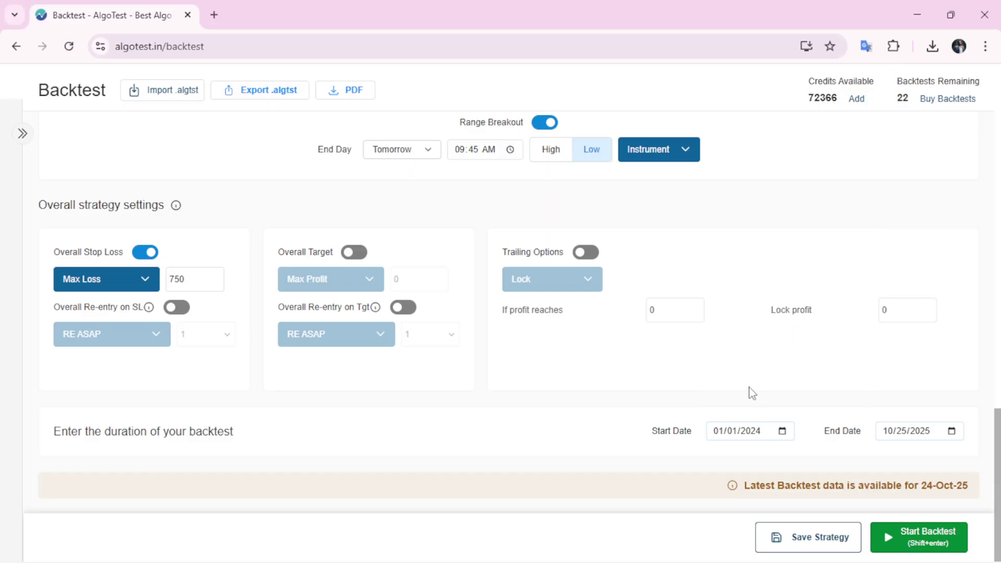
{"action": "left_click", "coordinate": [931, 537]}
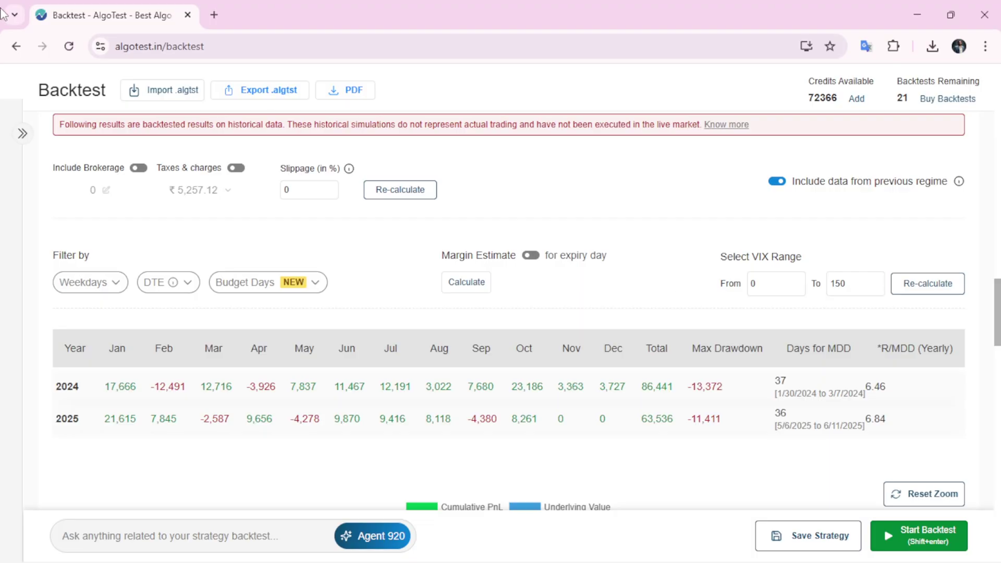
Step: Examine the monthly and yearly profit figures for 2024 and 2025, then the cumulative PnL and drawdown charts
{"action": "scroll", "coordinate": [266, 235], "scroll_direction": "down", "scroll_amount": 3}
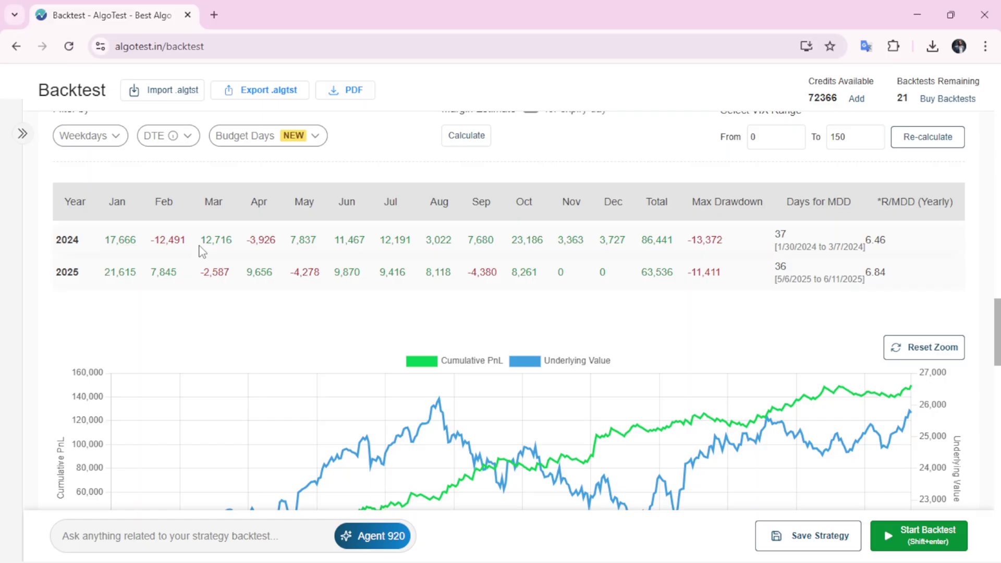
{"action": "left_click_drag", "start_coordinate": [106, 239], "coordinate": [670, 236]}
{"action": "left_click", "coordinate": [676, 197]}
{"action": "left_click", "coordinate": [644, 276]}
{"action": "left_click_drag", "start_coordinate": [641, 272], "coordinate": [680, 274]}
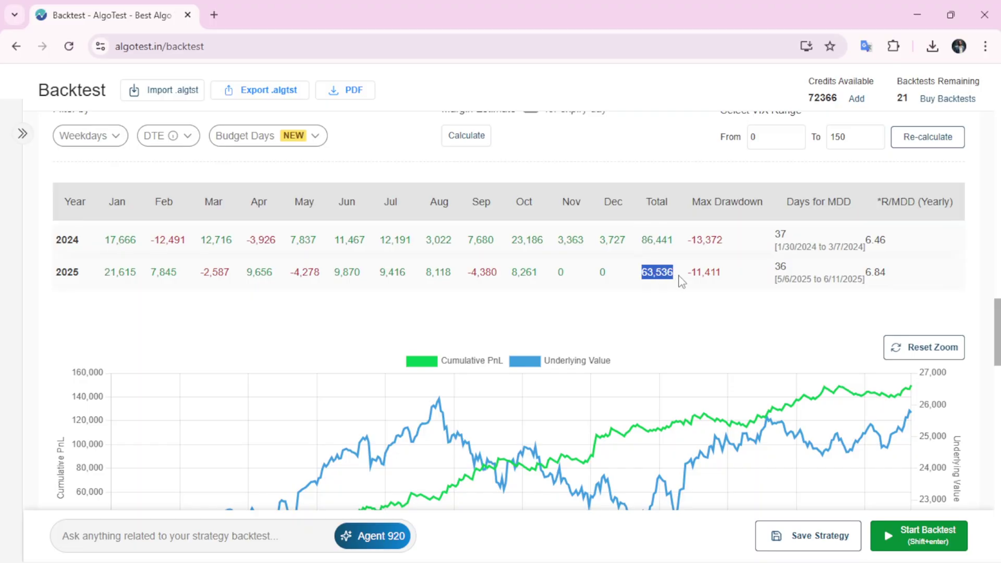
{"action": "left_click", "coordinate": [646, 309]}
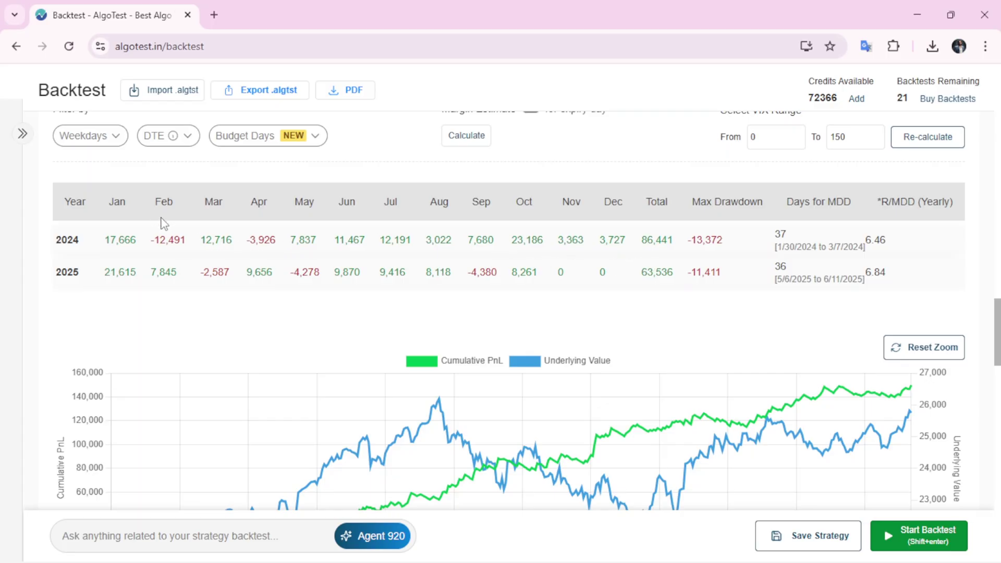
{"action": "double_click", "coordinate": [516, 272]}
{"action": "scroll", "coordinate": [509, 311], "scroll_direction": "down", "scroll_amount": 8}
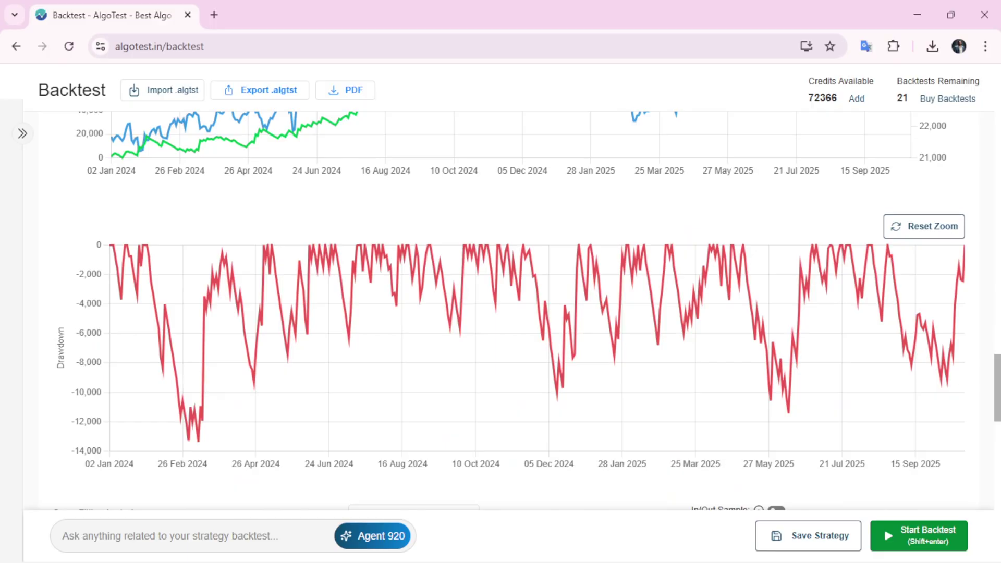
Step: Examine the overall profit, win percentage and maximum drawdown in the backtest summary, then the start of the full trade report
{"action": "scroll", "coordinate": [367, 208], "scroll_direction": "down", "scroll_amount": 7}
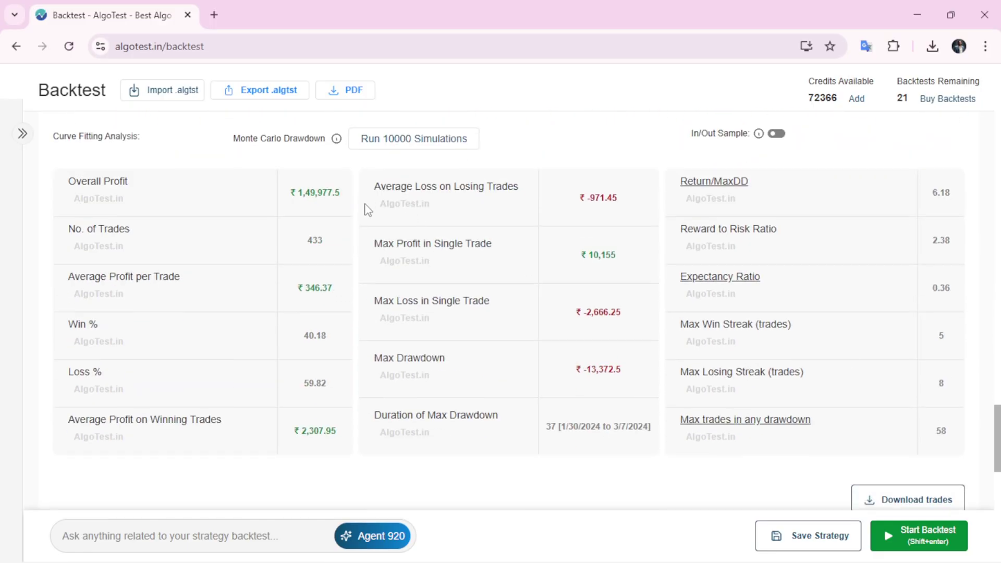
{"action": "left_click_drag", "start_coordinate": [291, 193], "coordinate": [346, 204]}
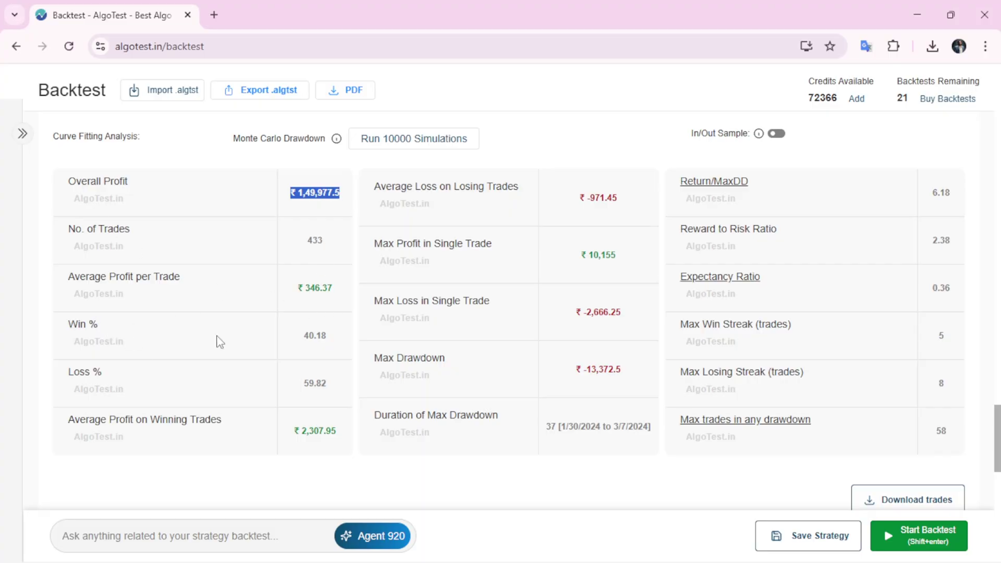
{"action": "left_click_drag", "start_coordinate": [303, 337], "coordinate": [335, 342]}
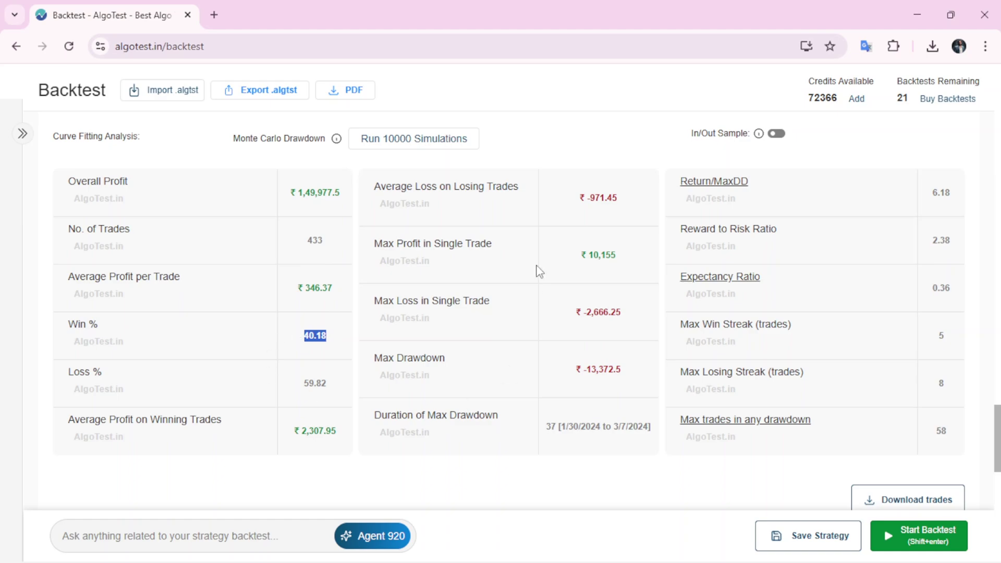
{"action": "left_click_drag", "start_coordinate": [577, 369], "coordinate": [622, 369]}
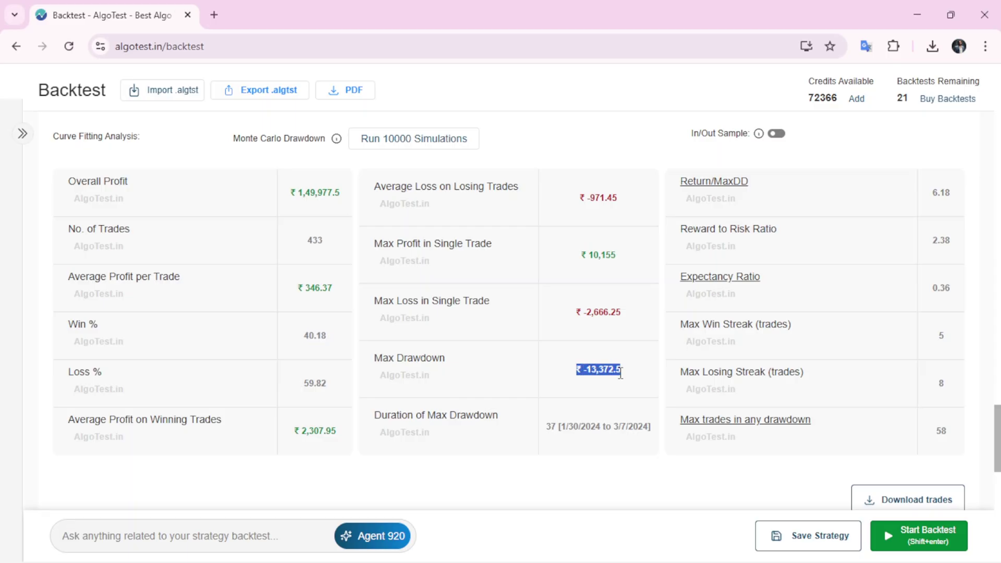
{"action": "scroll", "coordinate": [544, 312], "scroll_direction": "down", "scroll_amount": 4}
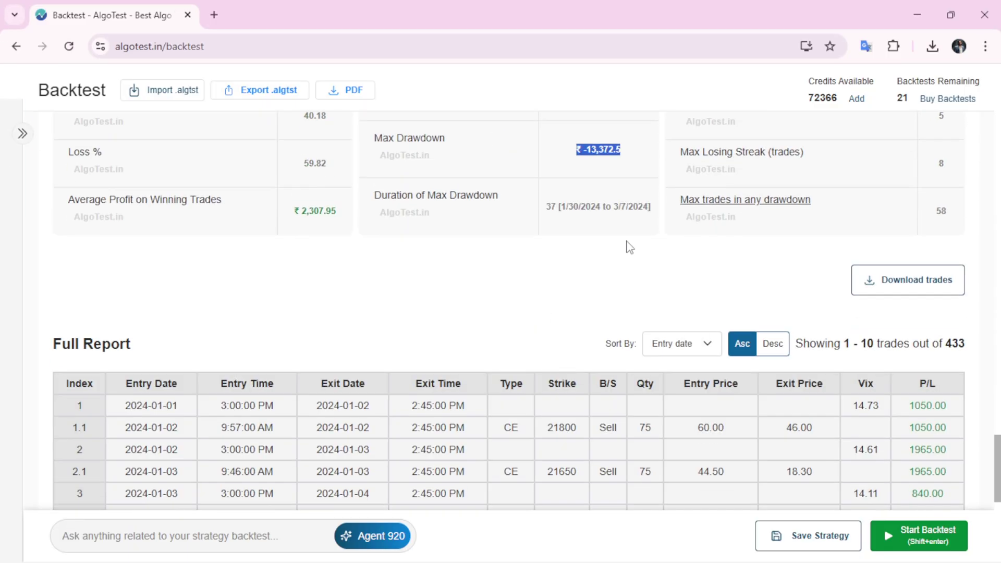
Step: Review the backtest duration, the overall stop loss and the range breakout settings of the call and put legs
{"action": "scroll", "coordinate": [510, 312], "scroll_direction": "up", "scroll_amount": 15}
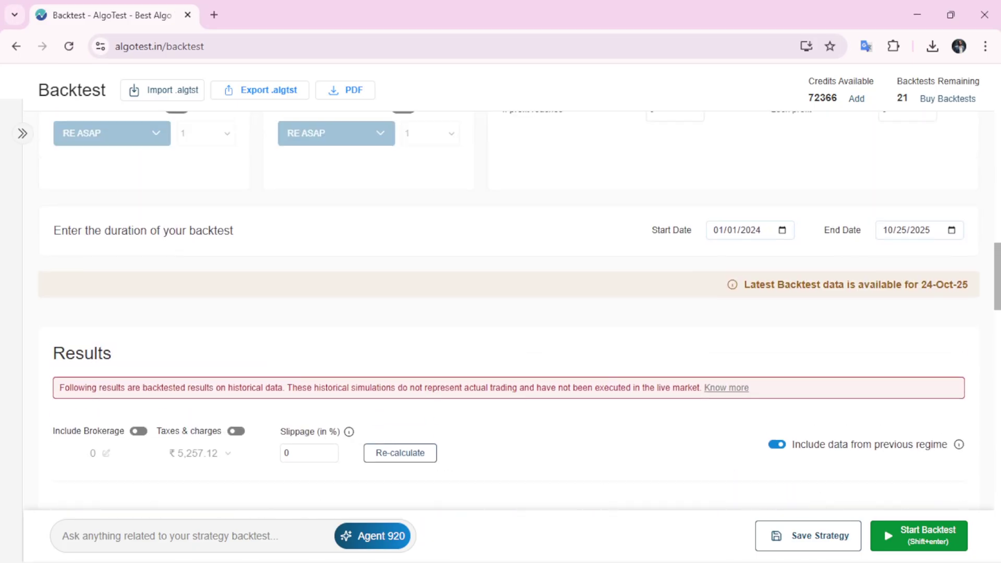
{"action": "scroll", "coordinate": [500, 313], "scroll_direction": "down", "scroll_amount": 6}
{"action": "scroll", "coordinate": [500, 313], "scroll_direction": "up", "scroll_amount": 2}
{"action": "scroll", "coordinate": [589, 94], "scroll_direction": "up", "scroll_amount": 5}
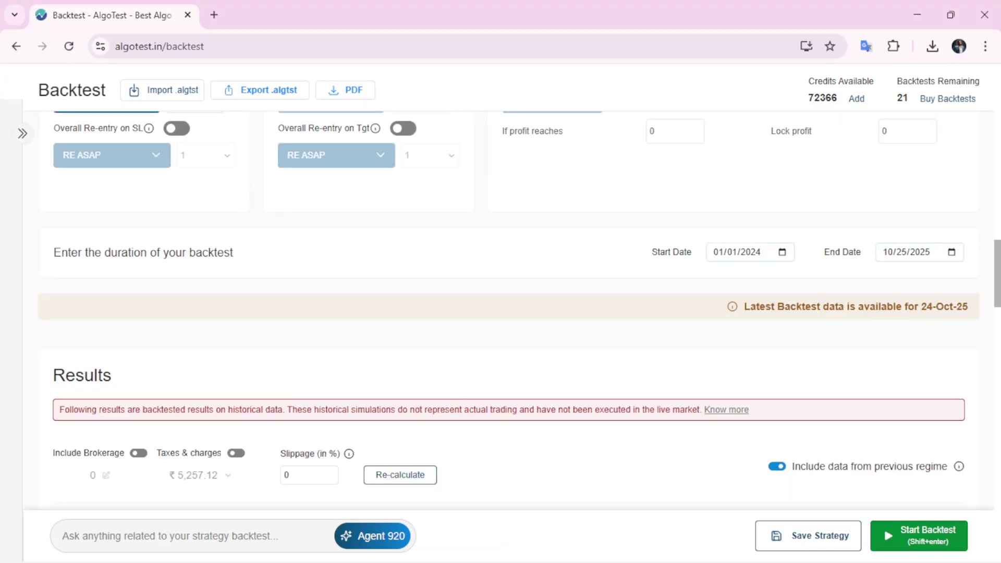
{"action": "scroll", "coordinate": [588, 94], "scroll_direction": "up", "scroll_amount": 7}
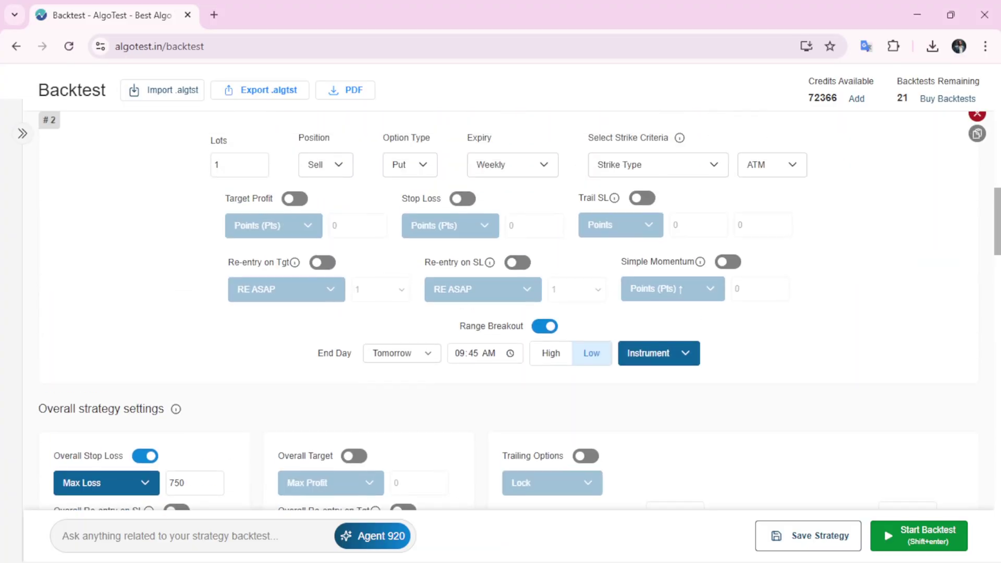
{"action": "scroll", "coordinate": [998, 145], "scroll_direction": "up", "scroll_amount": 10}
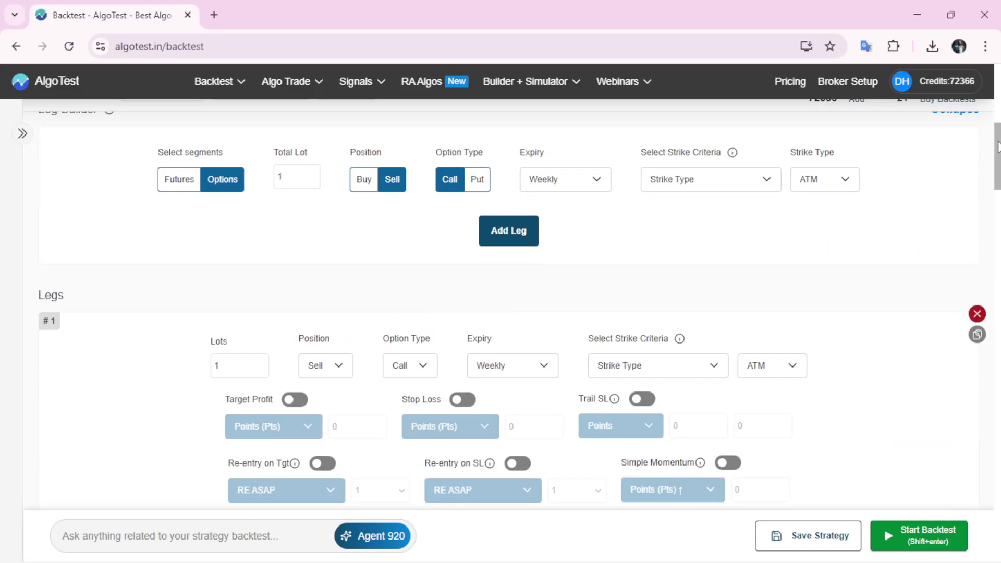
{"action": "left_click_drag", "start_coordinate": [999, 145], "coordinate": [999, 177]}
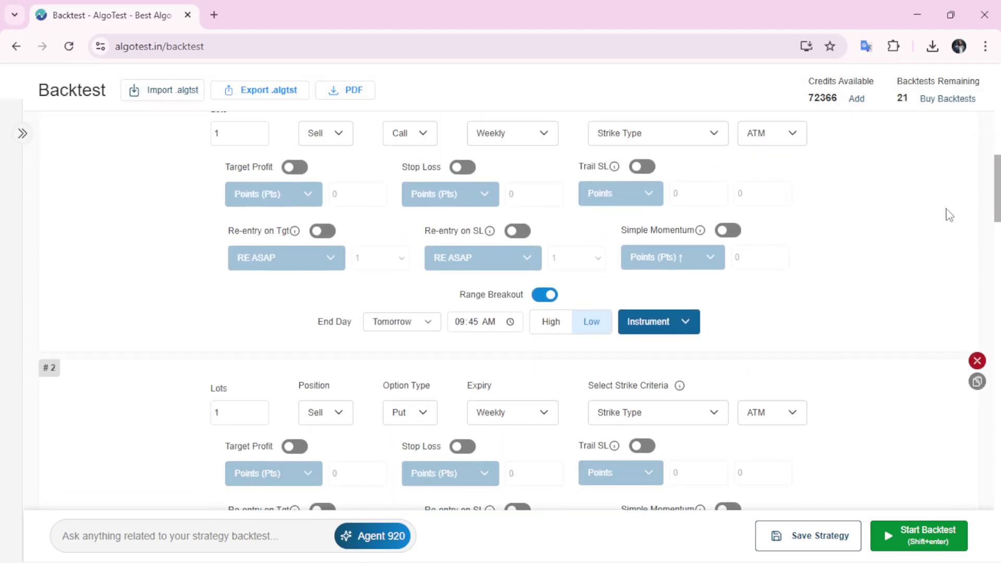
{"action": "scroll", "coordinate": [818, 245], "scroll_direction": "down", "scroll_amount": 15}
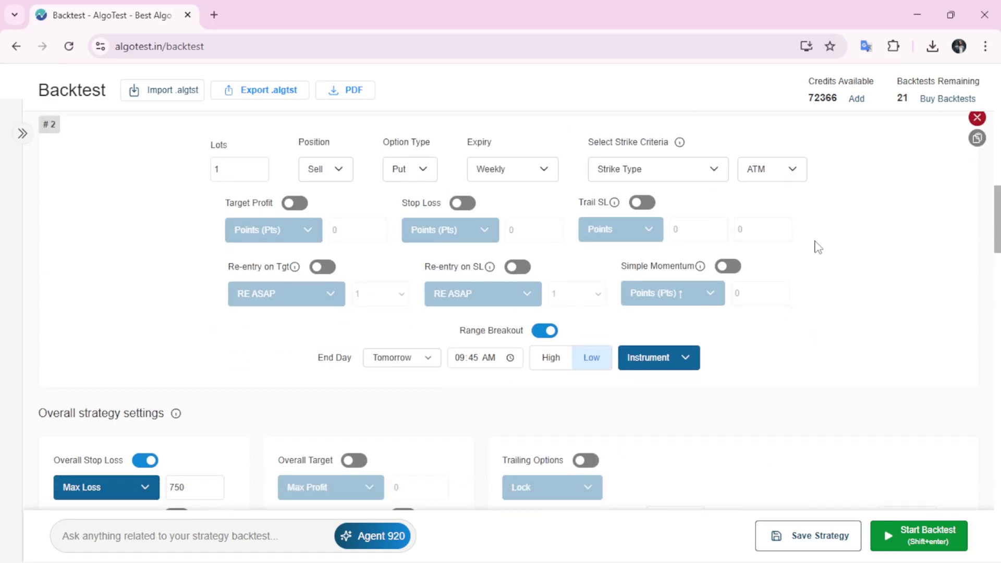
Step: Examine the yearly returns and drawdown table, then recheck the strategy settings and the drawdown chart
{"action": "scroll", "coordinate": [782, 245], "scroll_direction": "down", "scroll_amount": 6}
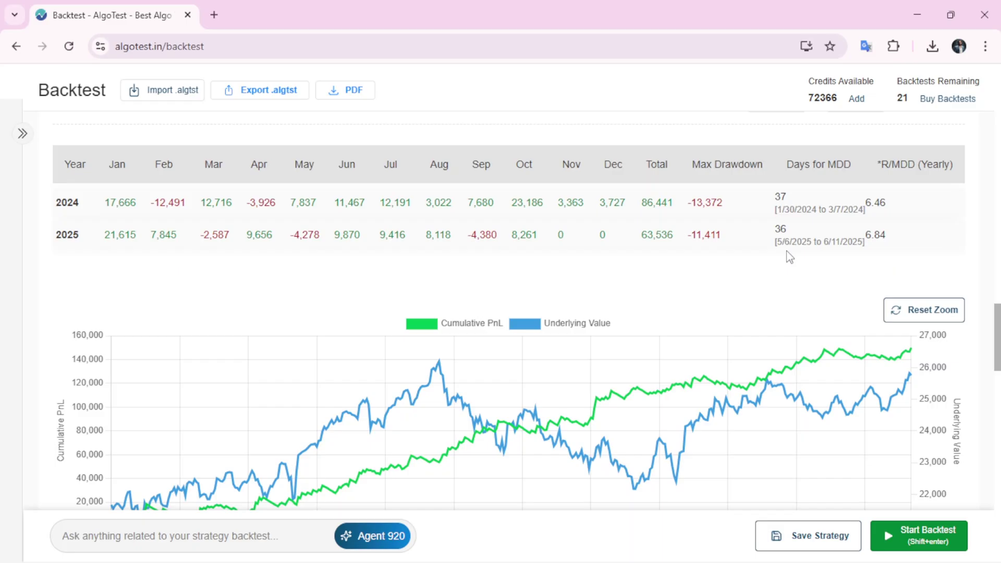
{"action": "scroll", "coordinate": [693, 224], "scroll_direction": "up", "scroll_amount": 4}
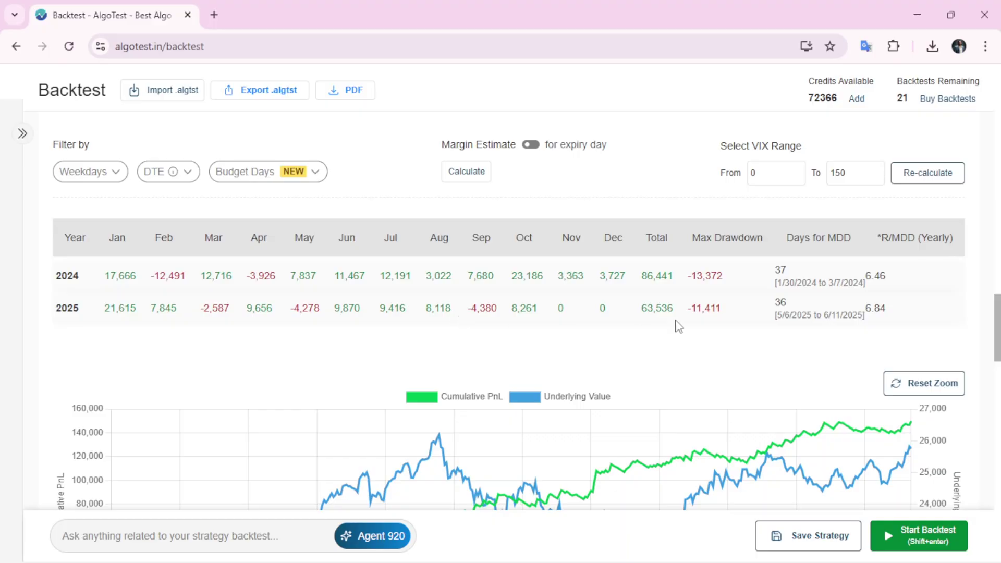
{"action": "scroll", "coordinate": [678, 327], "scroll_direction": "up", "scroll_amount": 10}
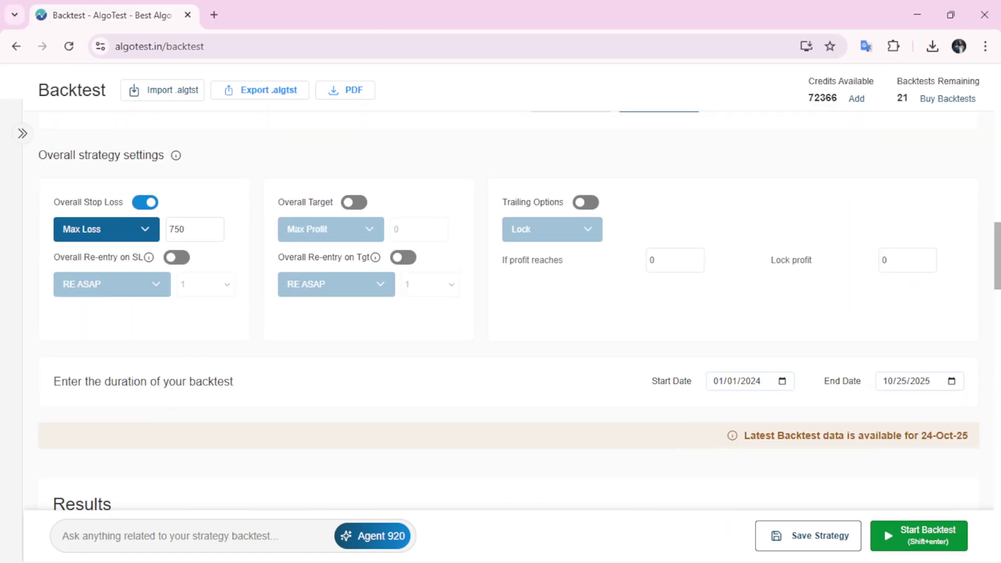
{"action": "scroll", "coordinate": [659, 161], "scroll_direction": "up", "scroll_amount": 15}
{"action": "scroll", "coordinate": [627, 343], "scroll_direction": "down", "scroll_amount": 5}
{"action": "scroll", "coordinate": [627, 343], "scroll_direction": "down", "scroll_amount": 20}
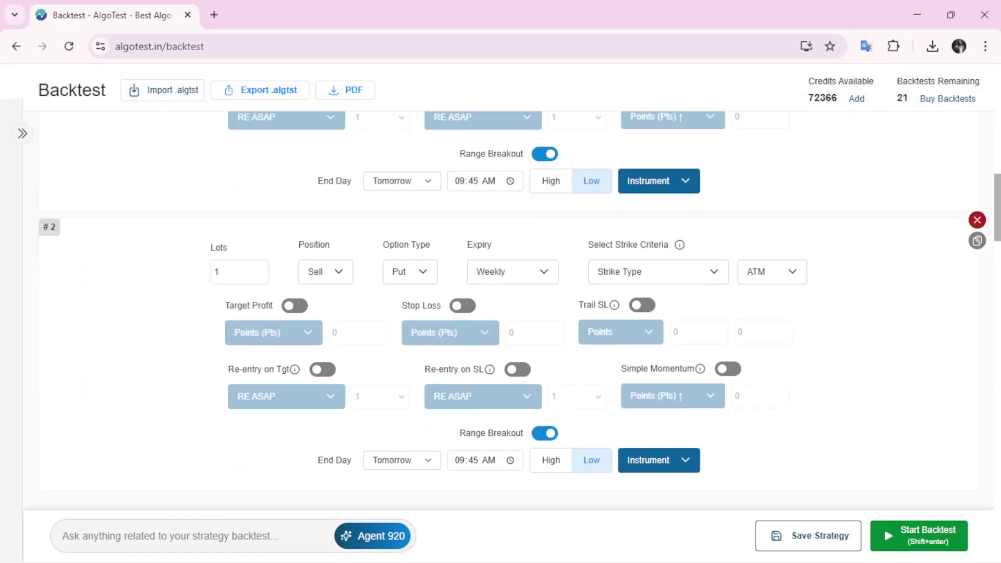
{"action": "scroll", "coordinate": [861, 480], "scroll_direction": "up", "scroll_amount": 9}
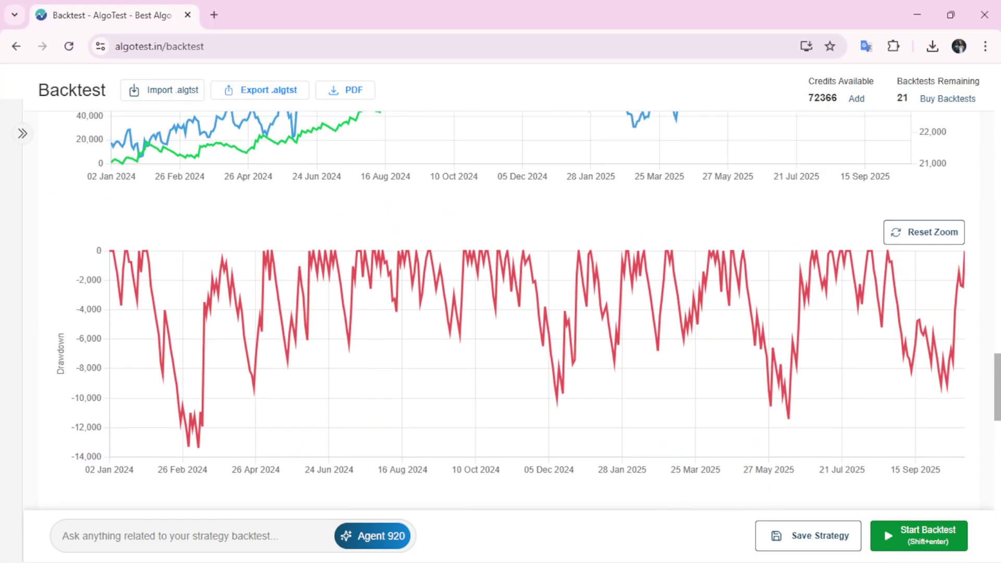
Step: Save the strategy under the name "algotrading orb" without choosing a folder
{"action": "left_click", "coordinate": [793, 535]}
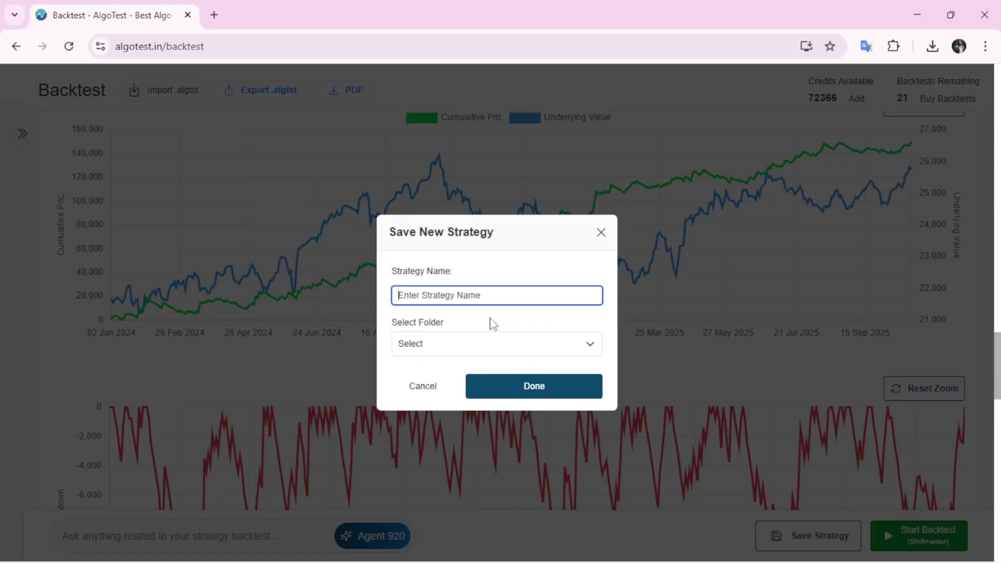
{"action": "left_click", "coordinate": [452, 293]}
{"action": "type", "text": "a"}
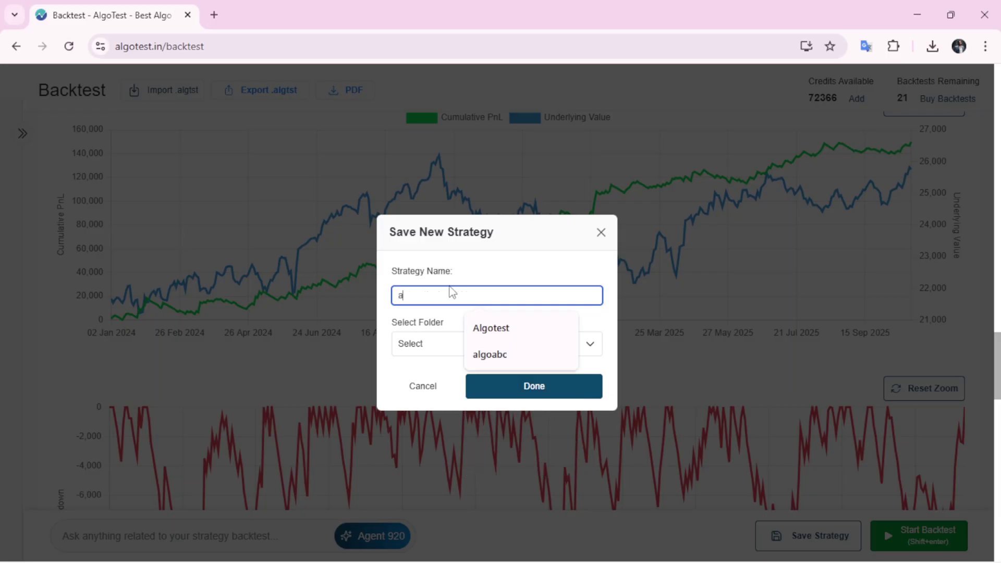
{"action": "type", "text": "lgotrad"}
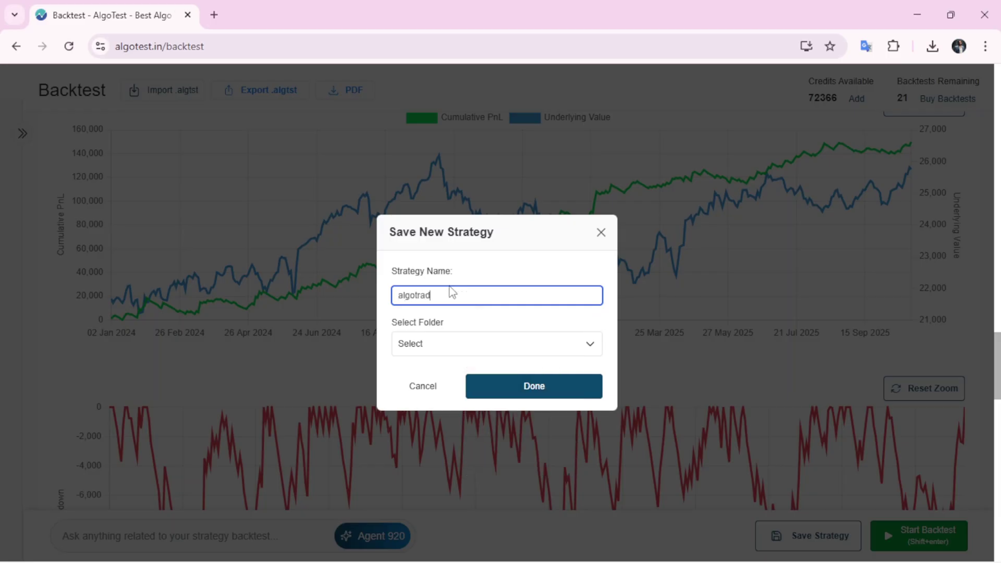
{"action": "type", "text": "ing orb"}
{"action": "left_click", "coordinate": [541, 390]}
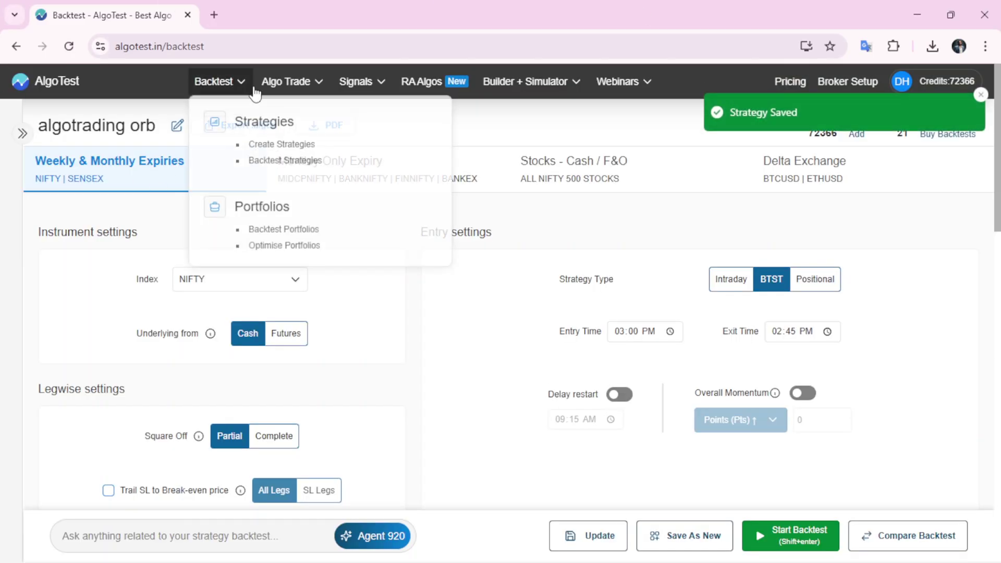
Step: Open the Forward Test page and locate the algotrading orb strategy on page 2 of My Strategies
{"action": "mouse_move", "coordinate": [262, 70]}
{"action": "mouse_move", "coordinate": [232, 87]}
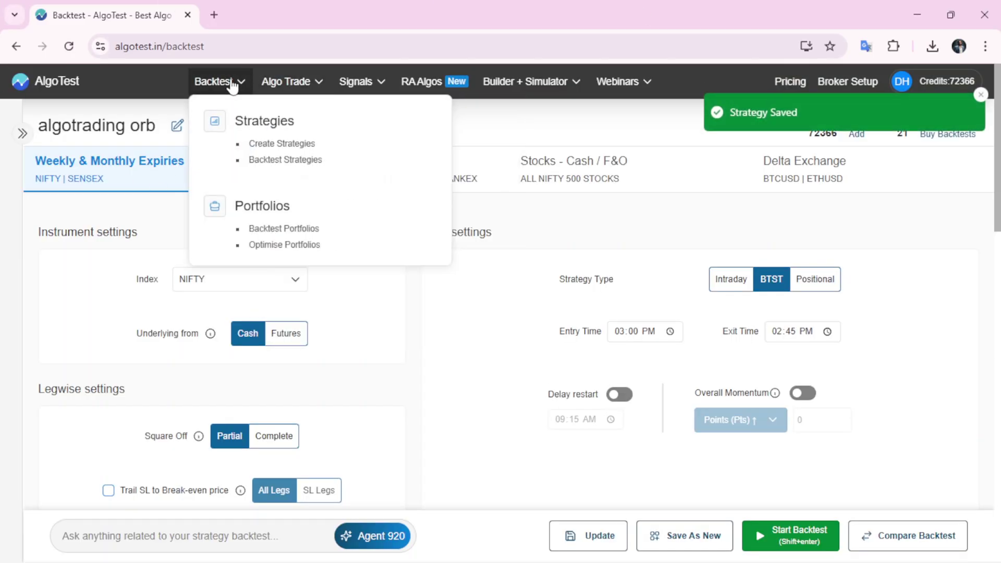
{"action": "mouse_move", "coordinate": [290, 88]}
{"action": "left_click", "coordinate": [323, 211]}
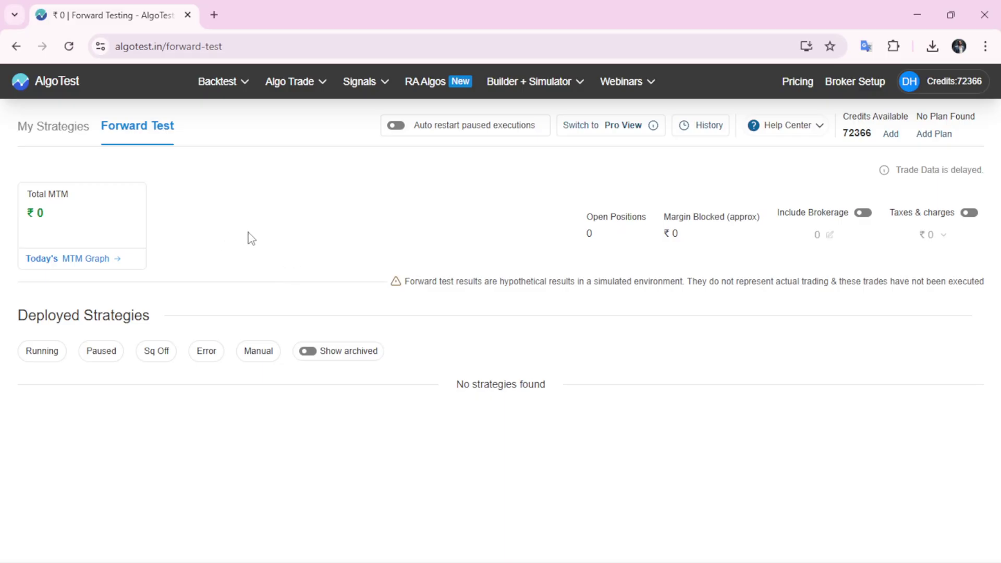
{"action": "left_click", "coordinate": [76, 130]}
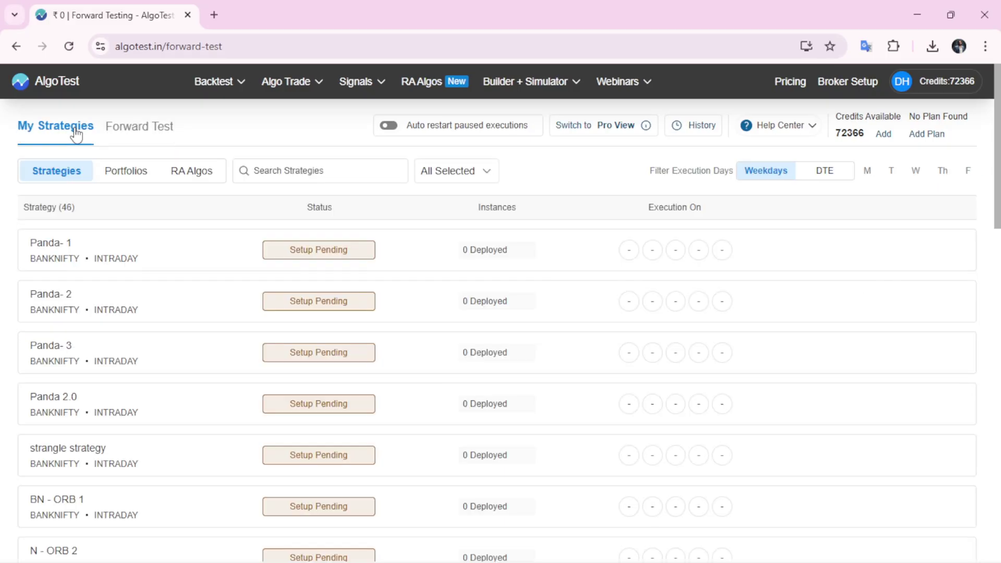
{"action": "mouse_move", "coordinate": [204, 244]}
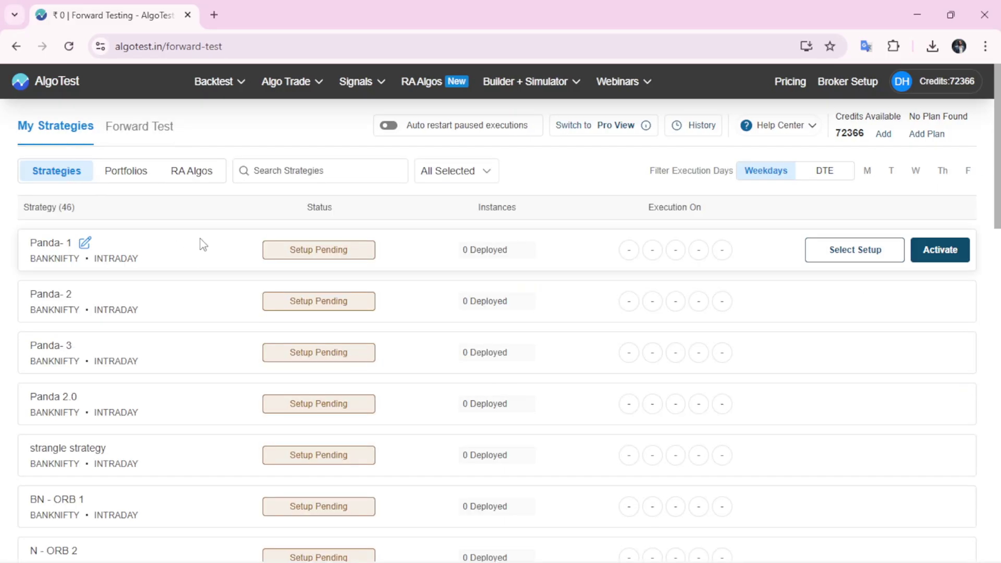
{"action": "scroll", "coordinate": [204, 244], "scroll_direction": "down", "scroll_amount": 20}
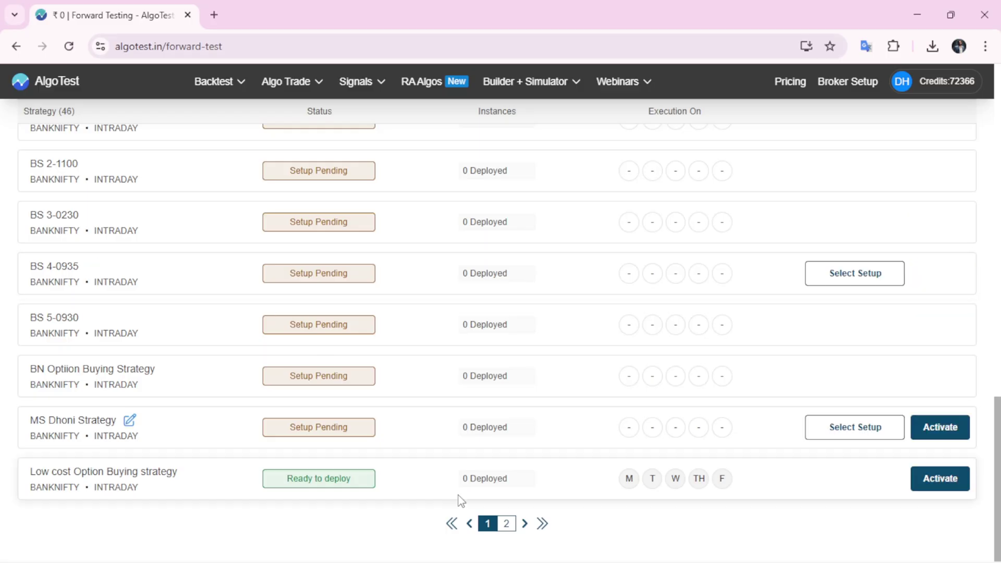
{"action": "left_click", "coordinate": [507, 526]}
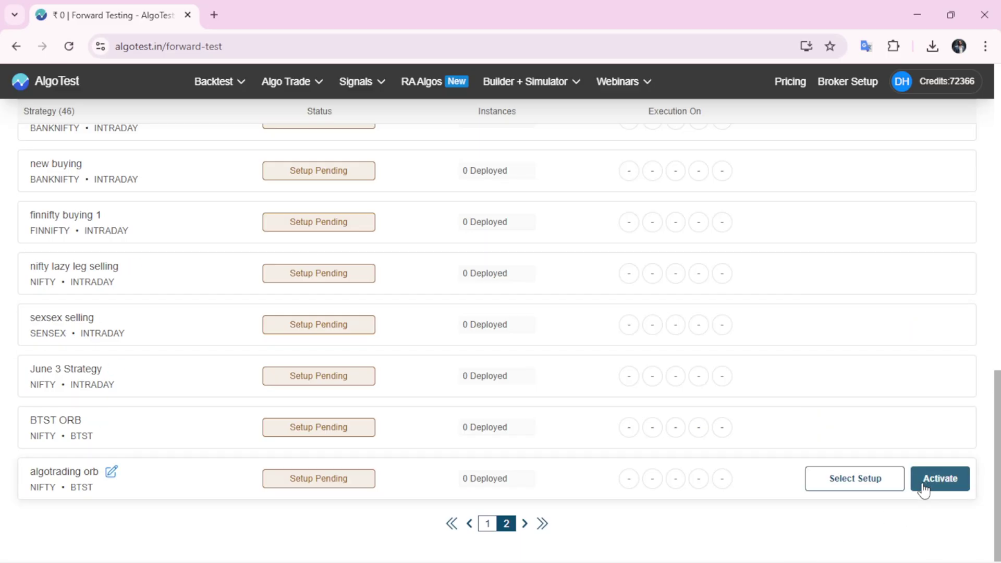
Step: Open the live Algo Trade page with its deployed strategies
{"action": "scroll", "coordinate": [652, 472], "scroll_direction": "up", "scroll_amount": 4}
{"action": "scroll", "coordinate": [652, 472], "scroll_direction": "up", "scroll_amount": 14}
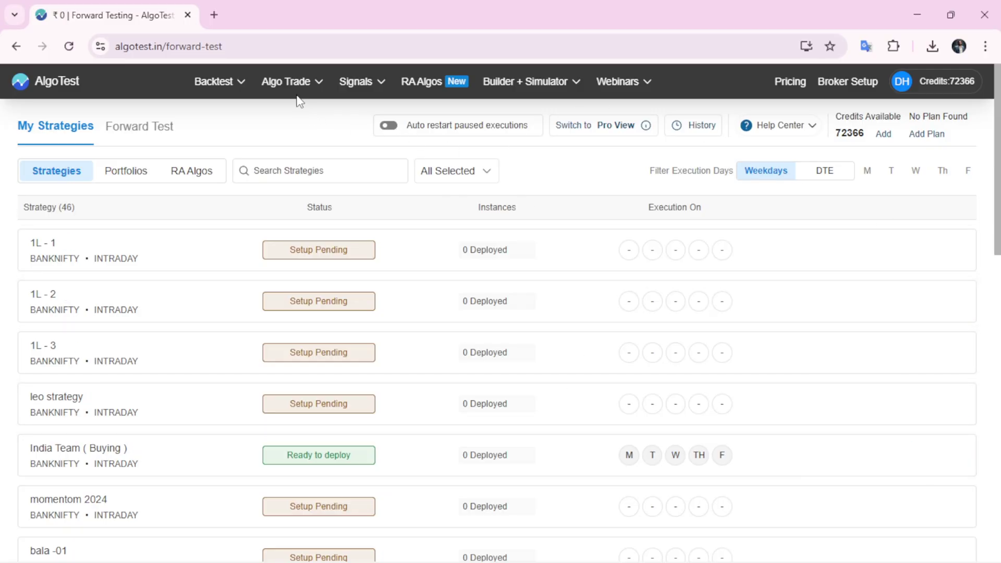
{"action": "mouse_move", "coordinate": [297, 98]}
{"action": "left_click", "coordinate": [311, 138]}
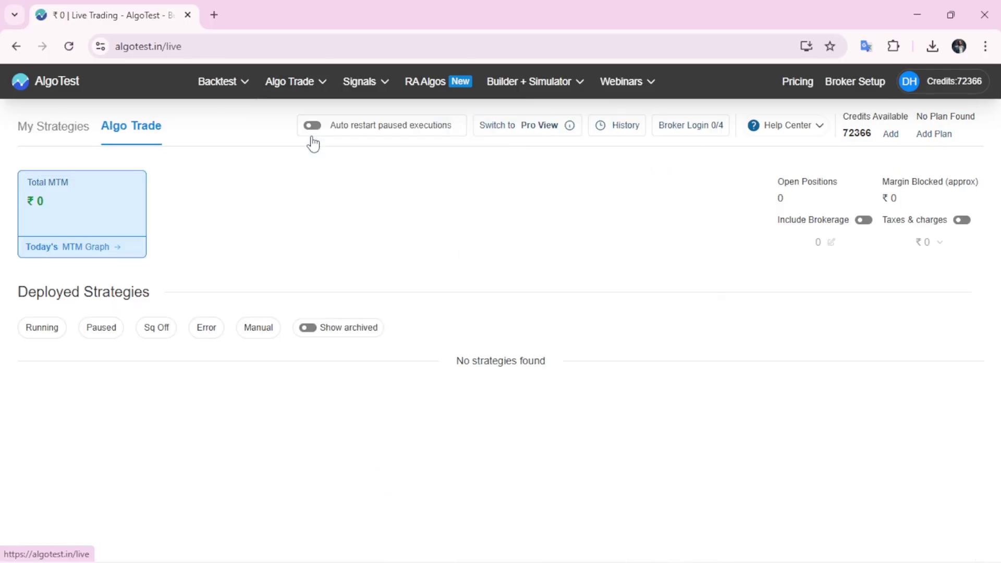